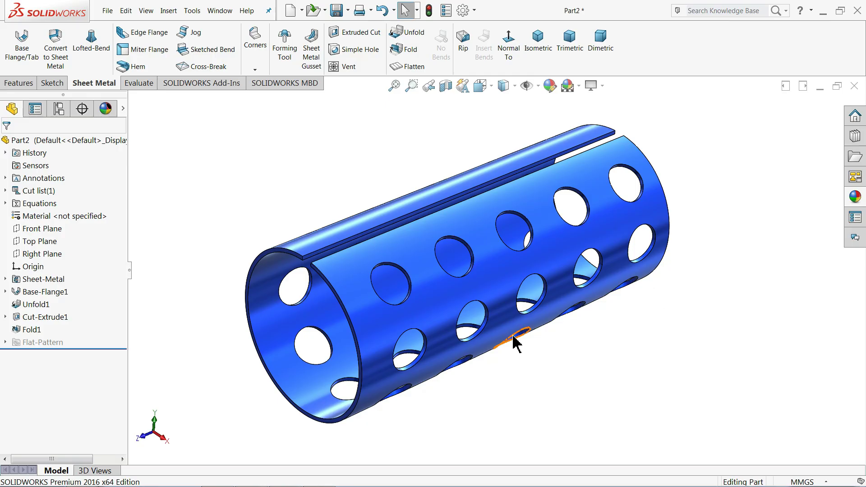
- Orbit the finished blue perforated tube in SOLIDWORKS to view another side
middle_drag(512, 340, 441, 282)
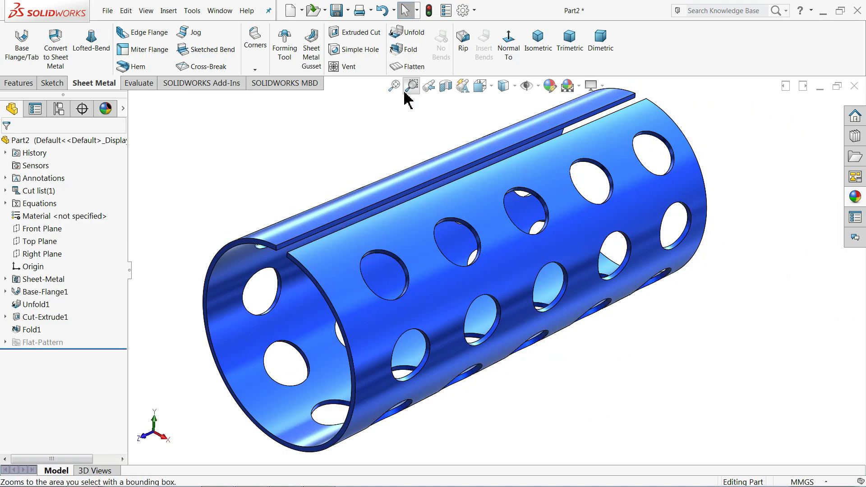
- Orbit and zoom the perforated tube to inspect it from different sides
scroll(444, 286, up, 3)
middle_drag(445, 286, 489, 282)
scroll(423, 278, down, 3)
scroll(447, 279, up, 3)
scroll(474, 286, down, 2)
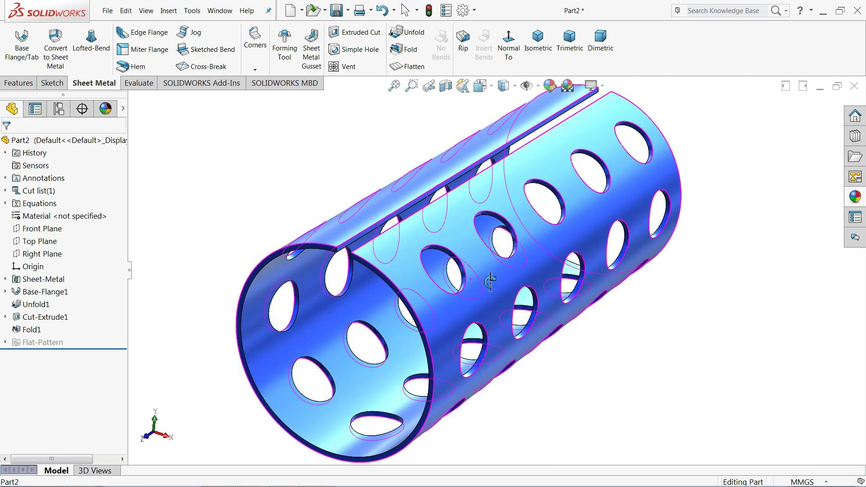
- Preview the tube as a flat plate from above, then fold it back into the tube
click(414, 67)
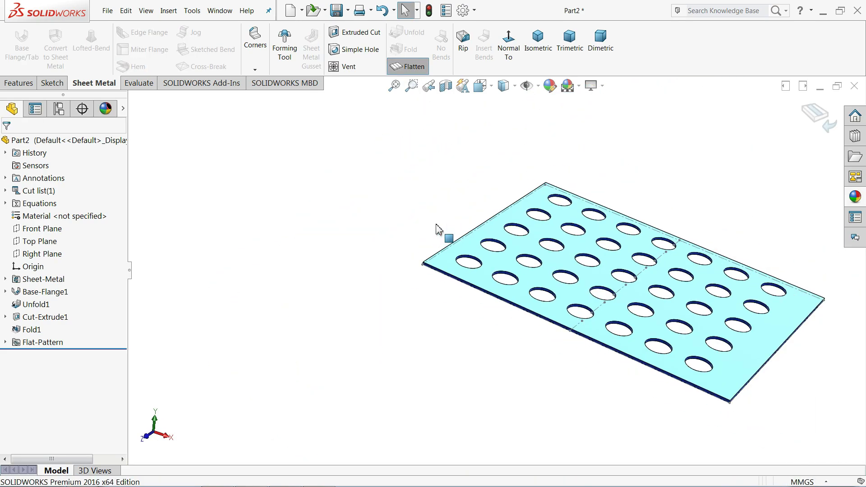
middle_drag(637, 271, 546, 334)
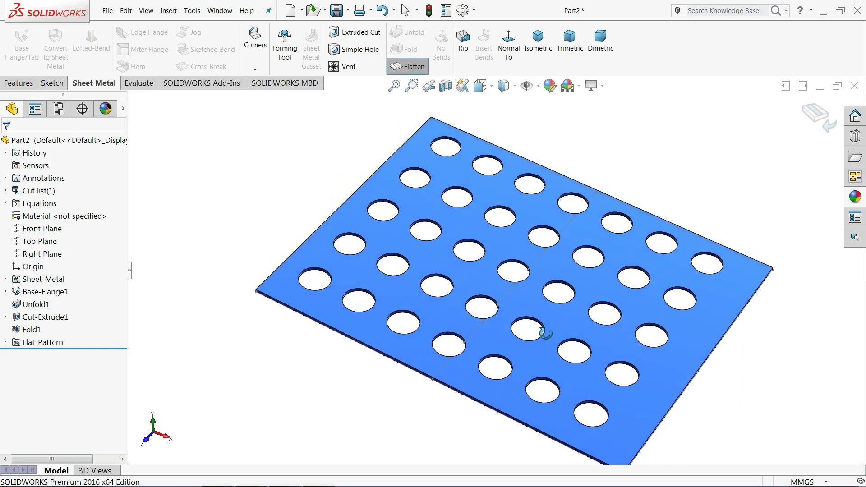
click(414, 66)
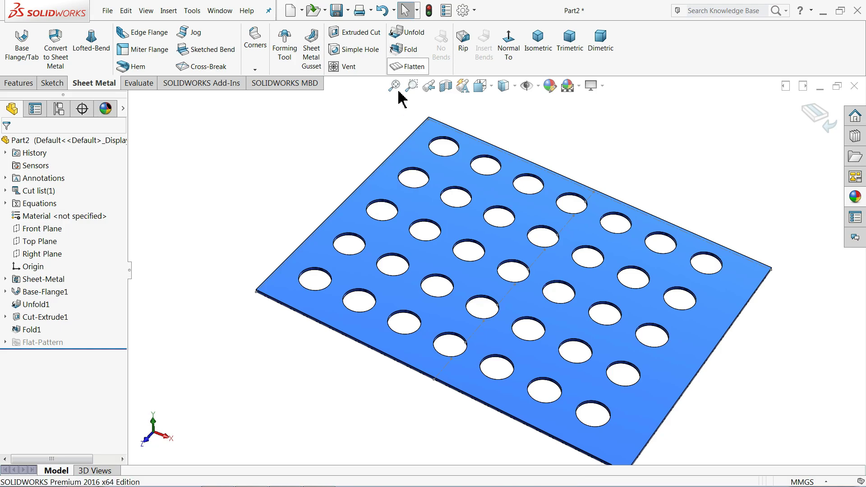
- Orbit the refolded tube, then bring the Circle & Ellips reference PDF back up
scroll(338, 244, up, 2)
scroll(338, 264, down, 3)
middle_drag(392, 287, 336, 238)
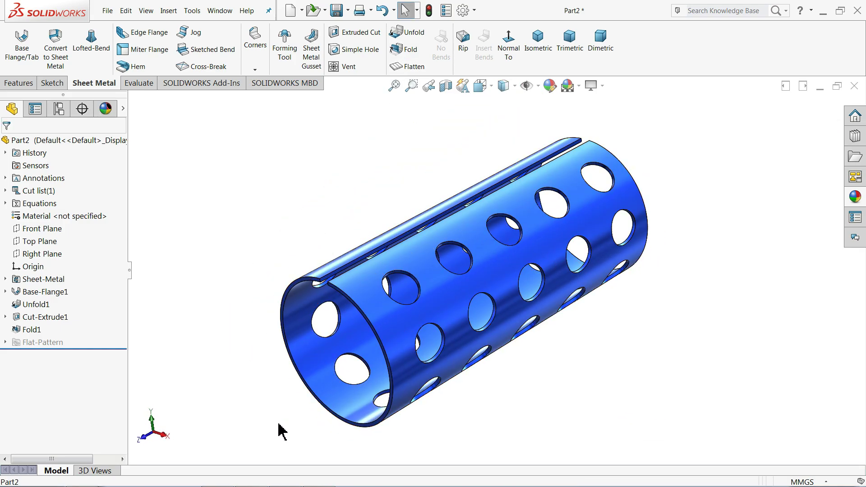
click(320, 472)
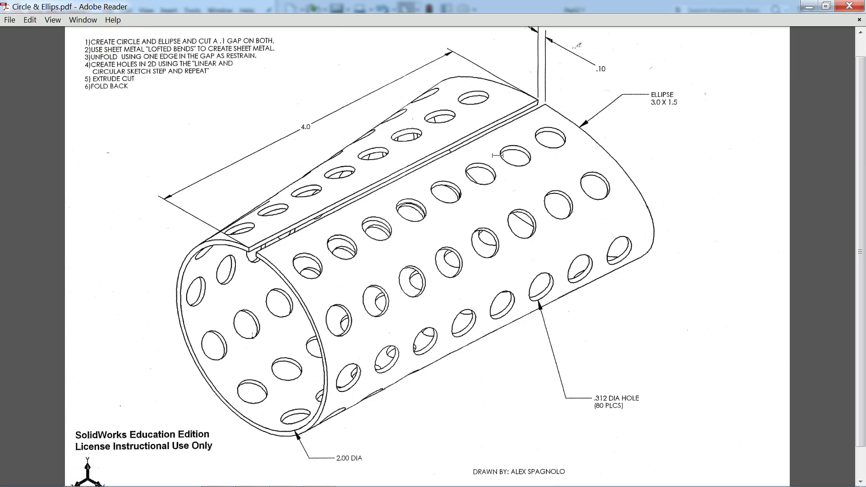
- Minimize the PDF, orbit the tube, and select Front Plane in the FeatureManager tree
click(807, 7)
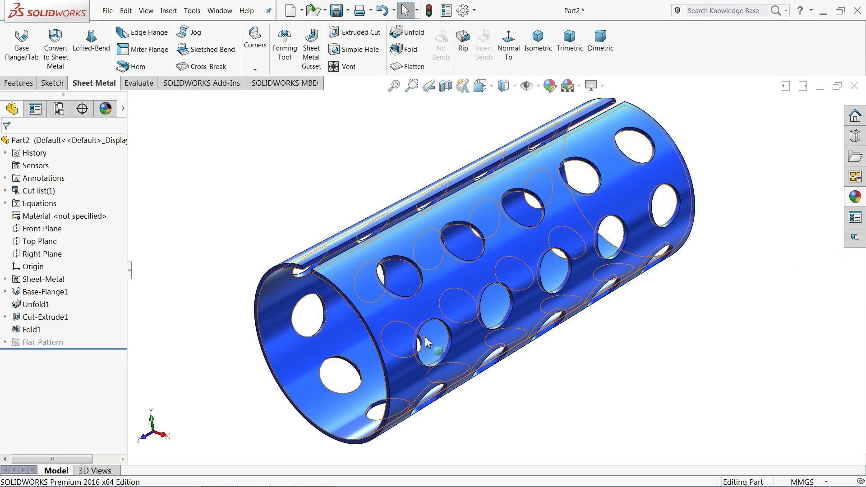
scroll(406, 263, down, 5)
middle_drag(406, 263, 437, 276)
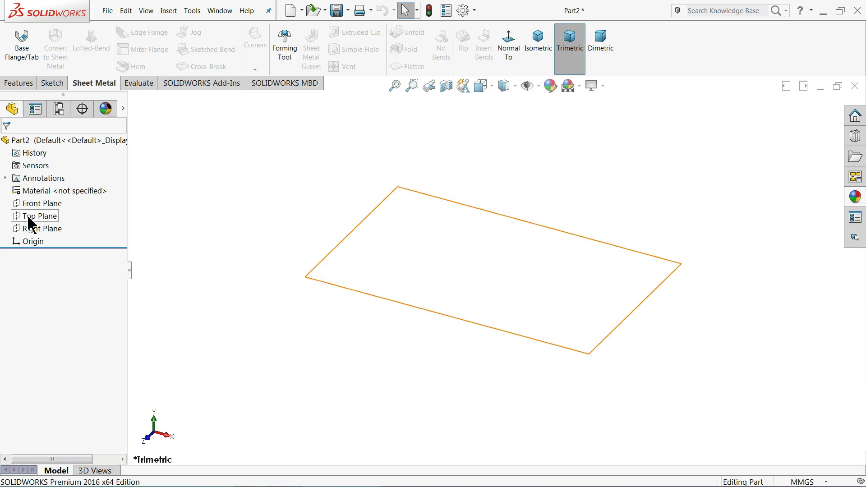
click(22, 203)
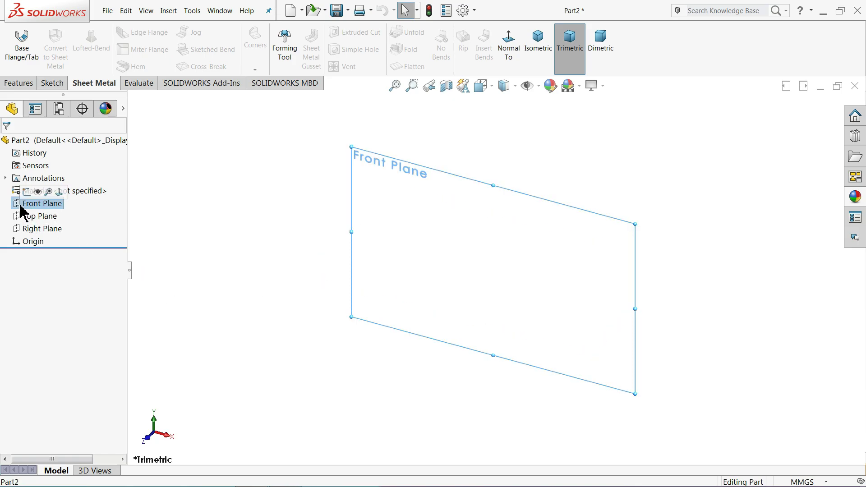
- Sketch a nearly full centerpoint arc on the origin, about 92.7 mm radius, with a small top gap
click(28, 194)
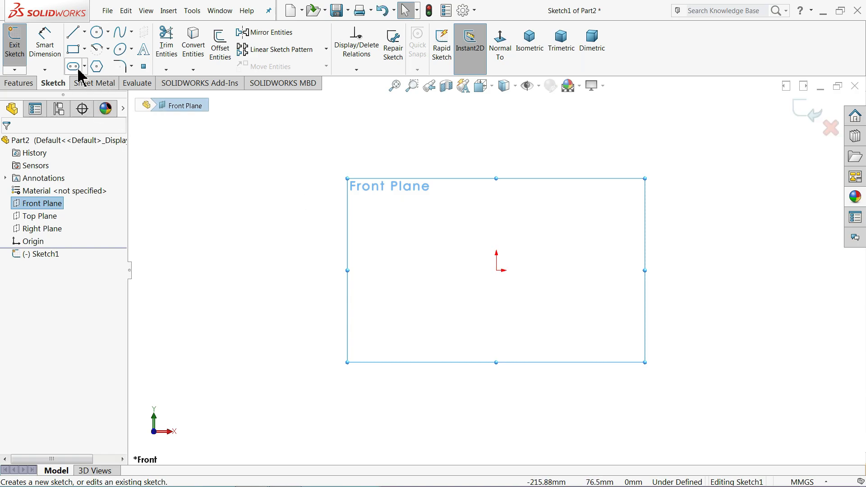
click(109, 49)
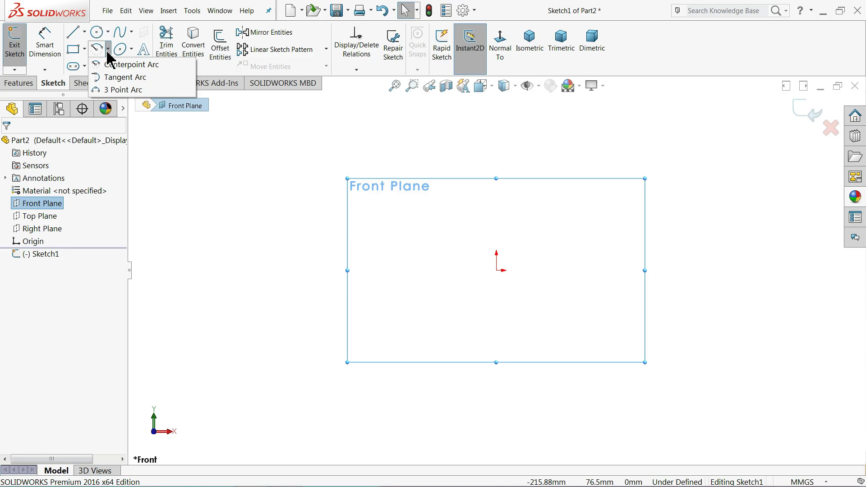
click(119, 64)
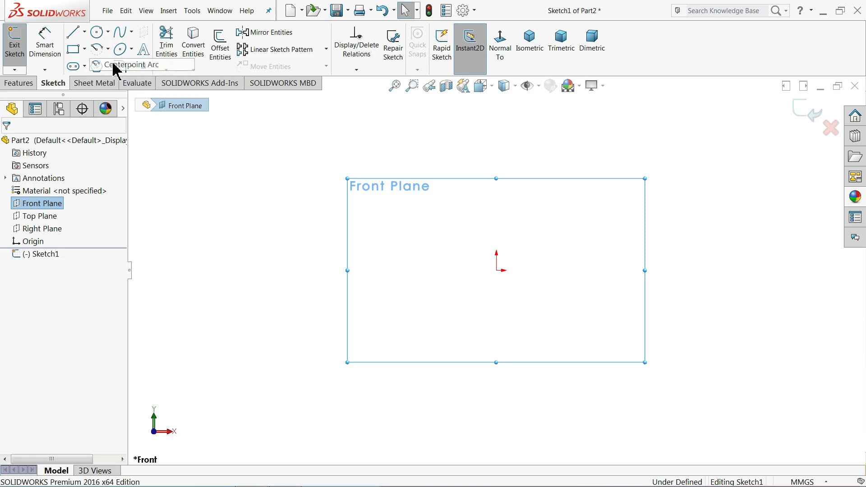
click(496, 271)
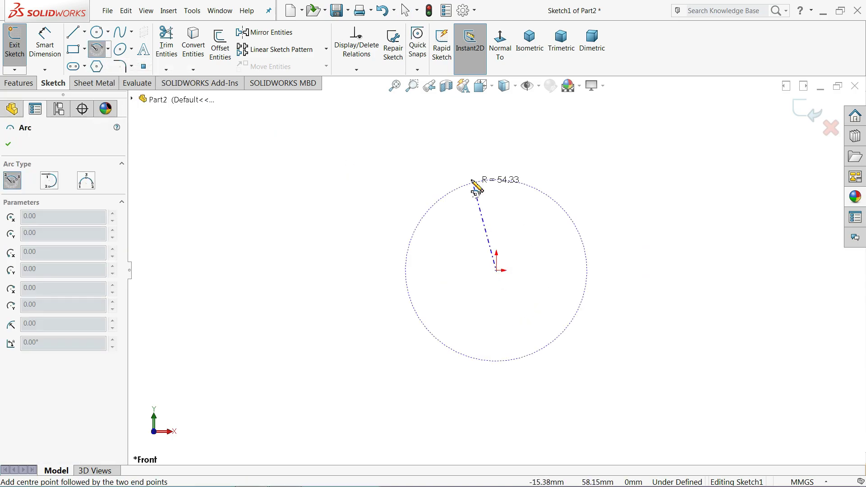
click(490, 116)
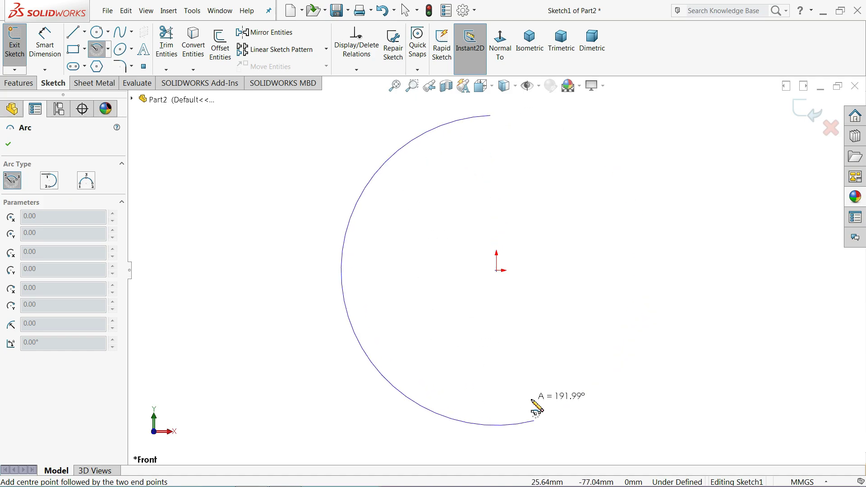
click(505, 116)
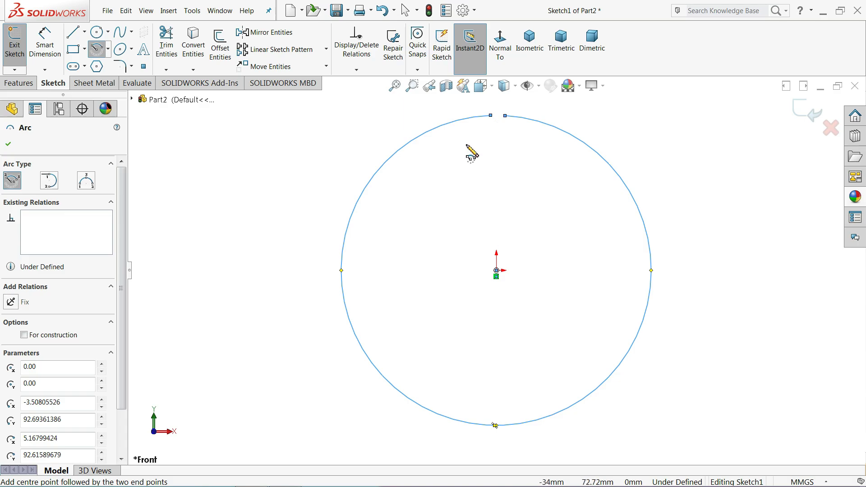
- Dimension the arc's radius to 100 mm
click(9, 145)
click(45, 43)
click(650, 264)
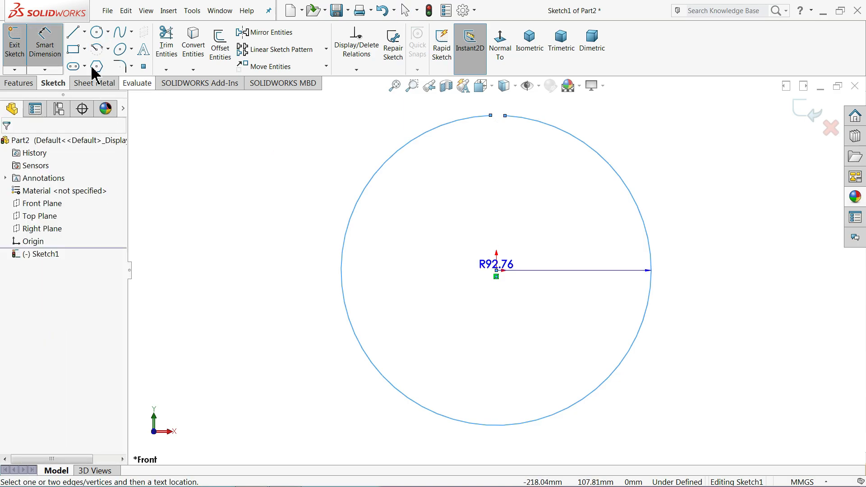
click(299, 227)
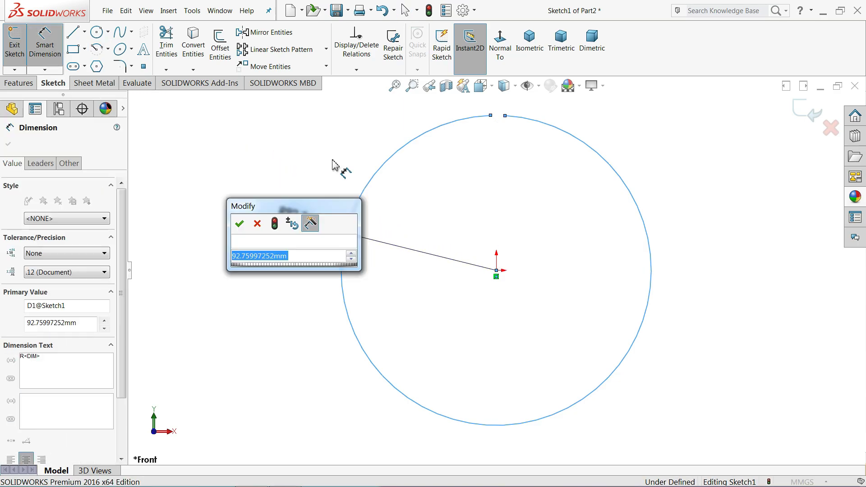
text(100)
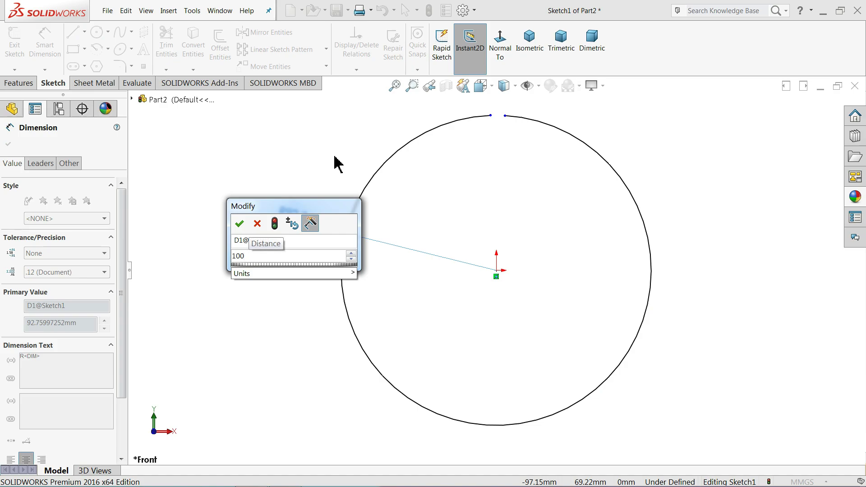
key(Return)
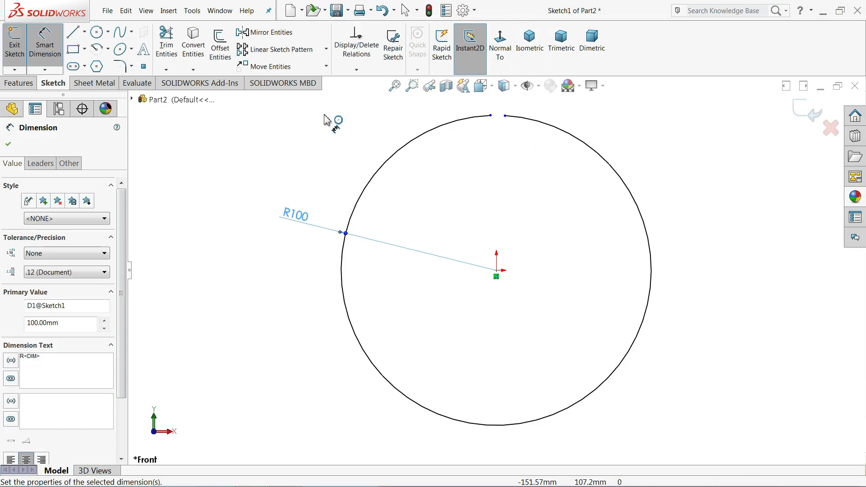
click(44, 48)
- Drag the arc's top endpoint to the right to widen the gap
scroll(562, 134, up, 2)
scroll(562, 134, up, 3)
mouse_move(428, 140)
mouse_down()
mouse_move(450, 149)
mouse_move(436, 141)
mouse_up()
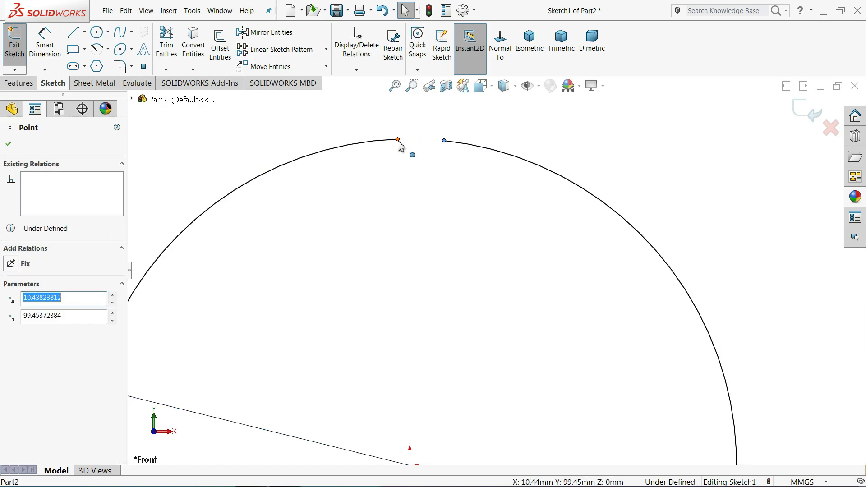
scroll(446, 150, down, 5)
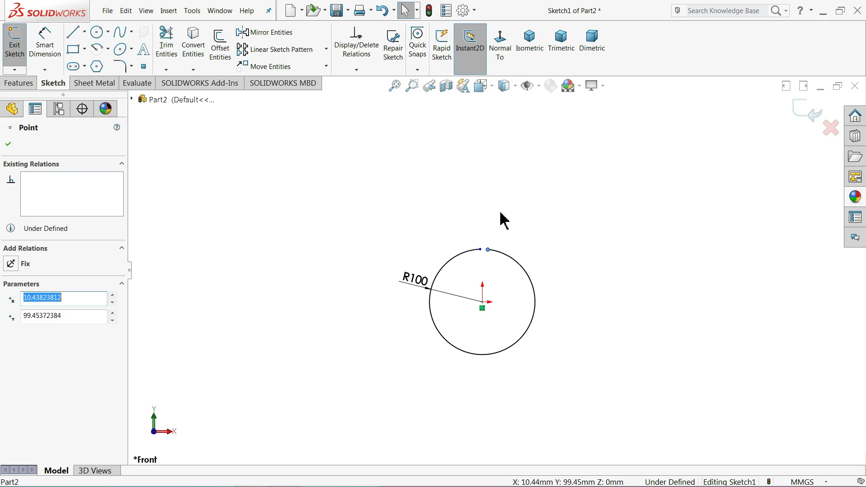
scroll(512, 307, up, 2)
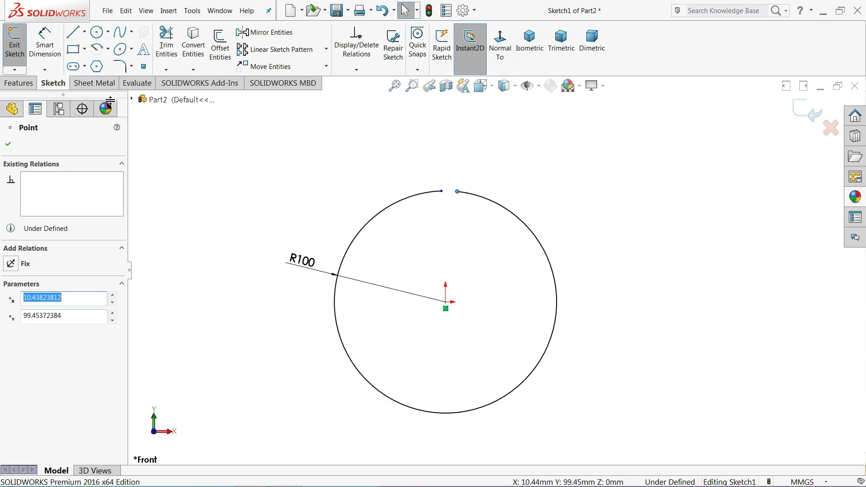
- Show the Sheet Metal tools and start a Base Flange from the open arc
right_click(95, 86)
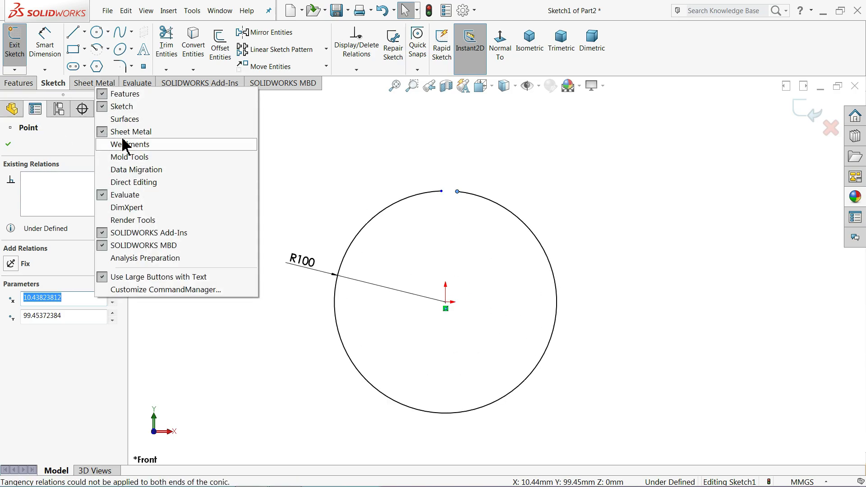
click(96, 84)
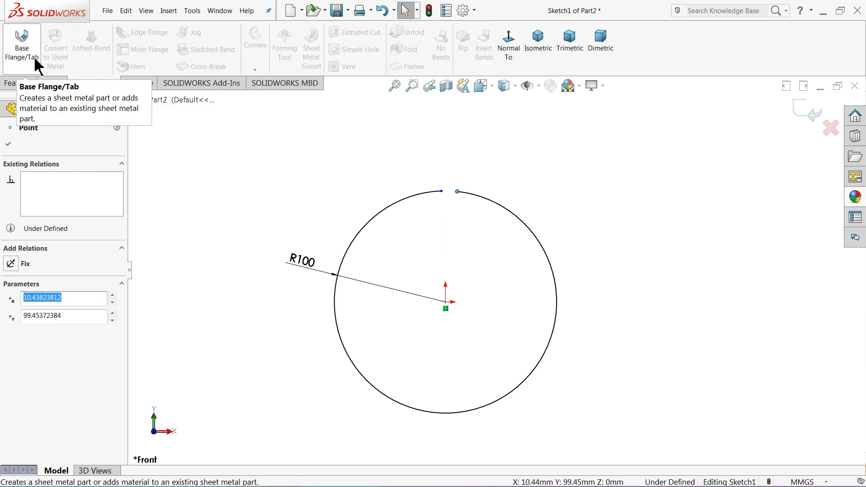
click(152, 151)
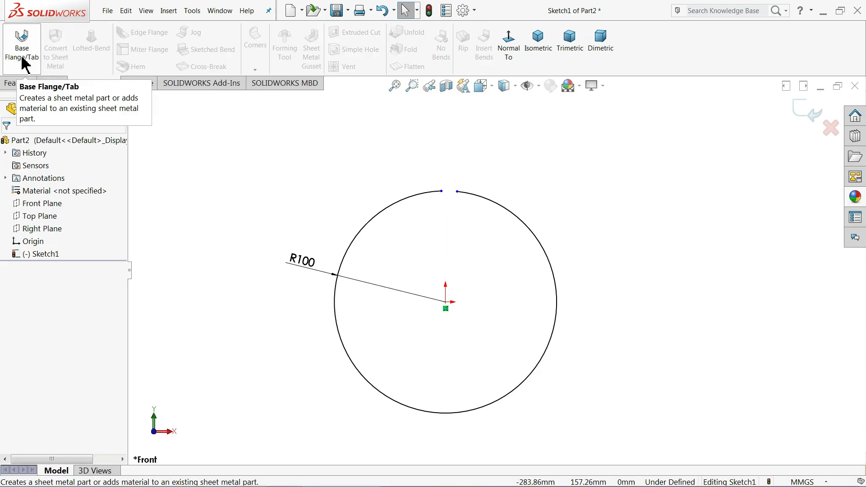
click(30, 60)
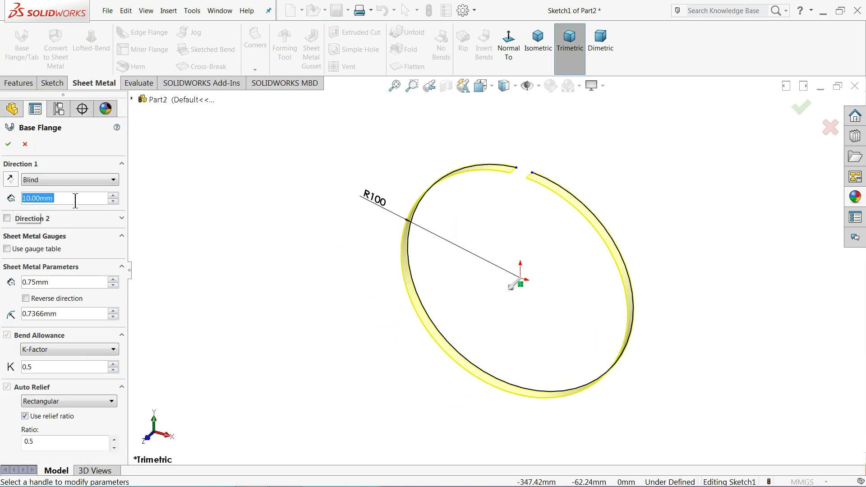
- Set the Blind depth to 200, then 400, and finally 500 mm
text(200)
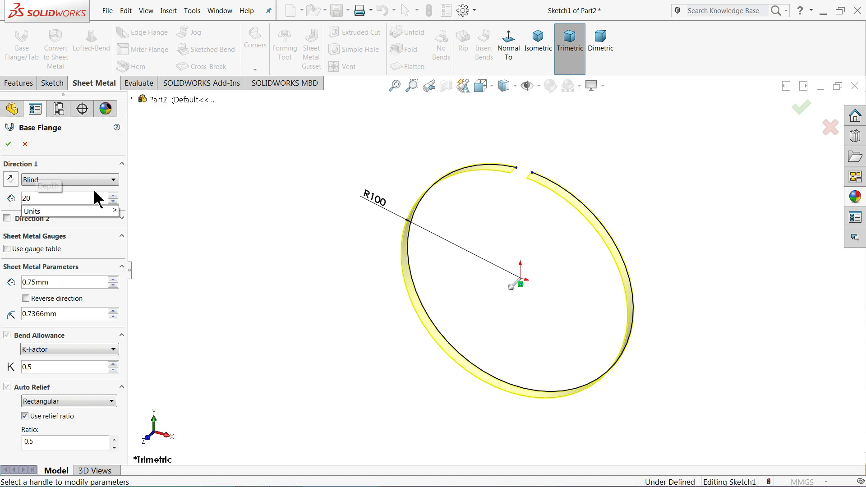
key(Return)
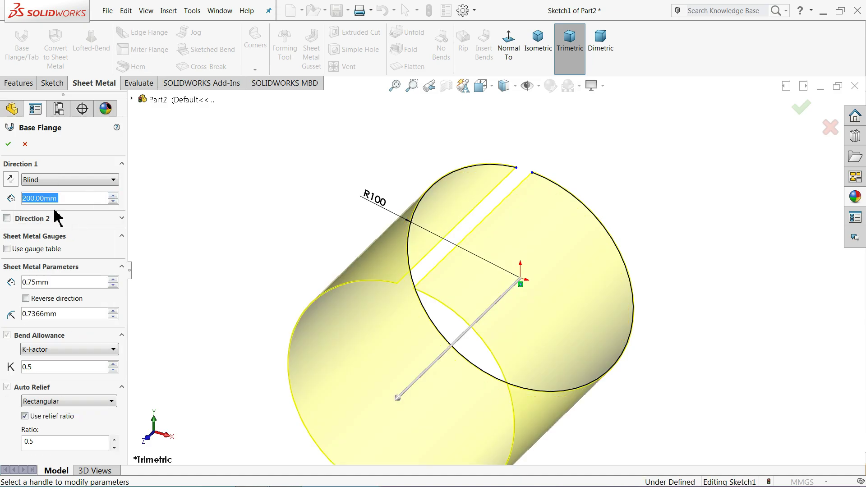
text(400)
key(Return)
scroll(378, 252, up, 4)
scroll(455, 391, down, 1)
scroll(447, 388, up, 3)
scroll(451, 387, down, 3)
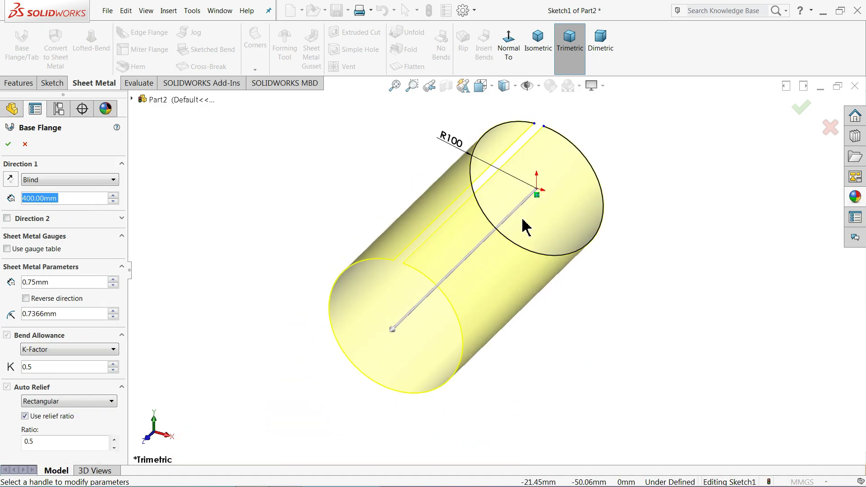
middle_drag(526, 226, 471, 226)
drag(71, 201, 6, 192)
text(500)
key(Return)
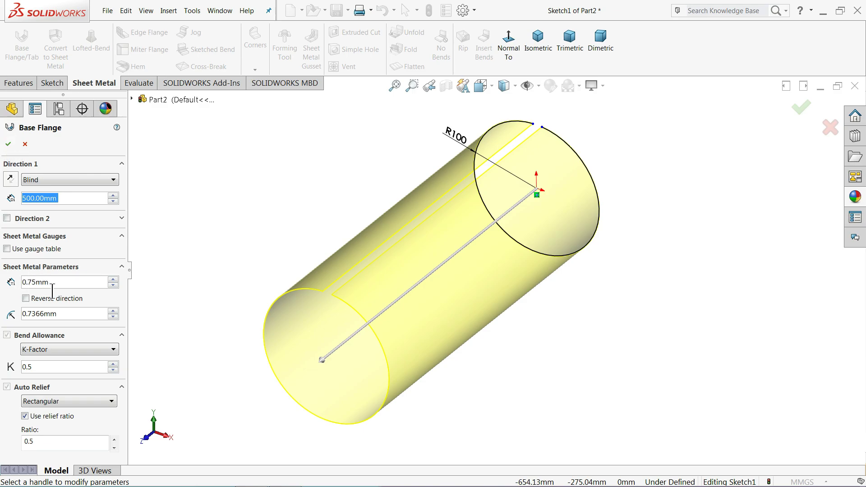
- Set sheet thickness to 5 mm, trying 2 and 3 mm, keeping K-Factor bend allowance
drag(55, 284, 15, 273)
text(2)
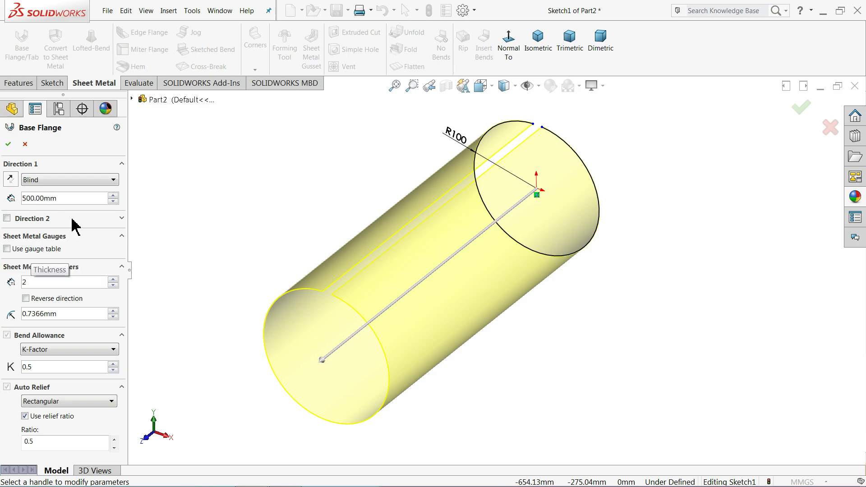
key(Return)
scroll(348, 309, down, 5)
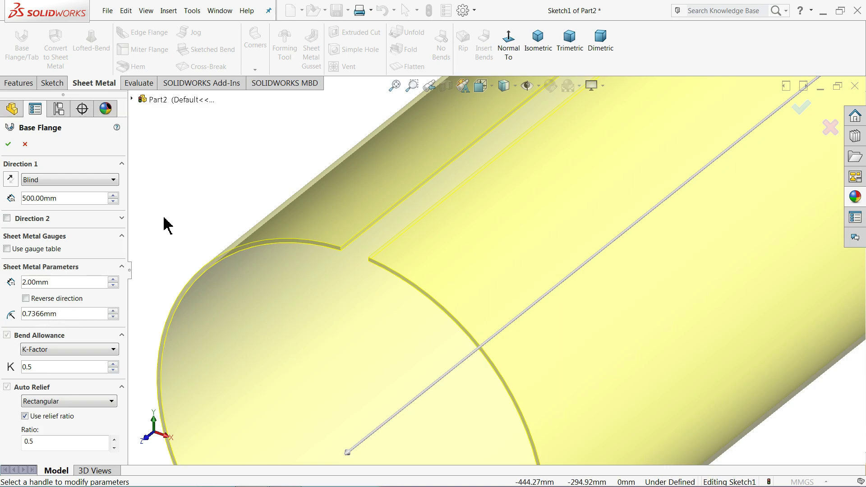
click(45, 356)
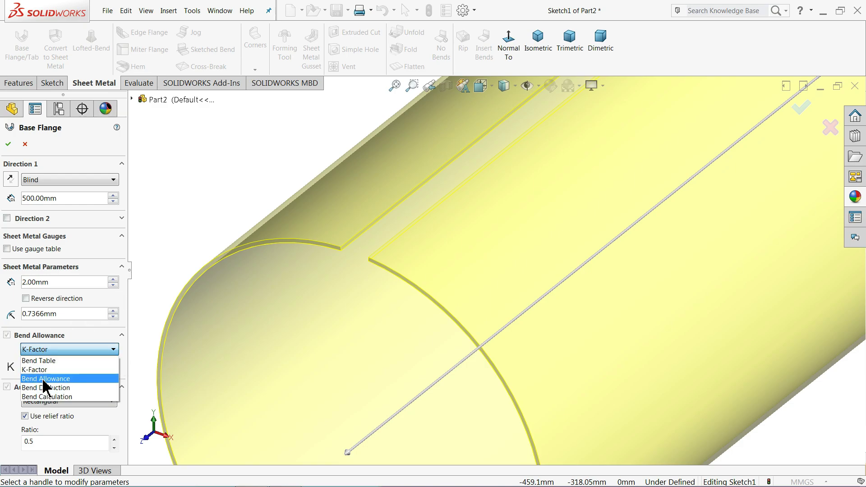
click(40, 351)
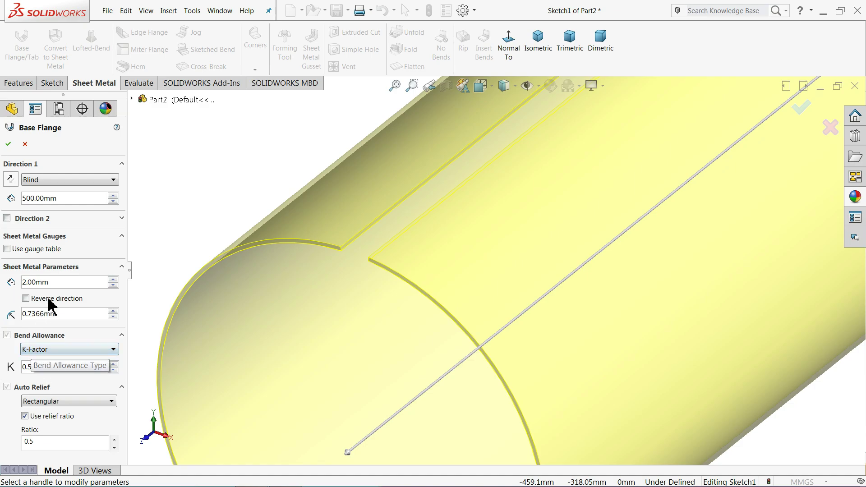
scroll(218, 265, up, 8)
scroll(657, 238, down, 2)
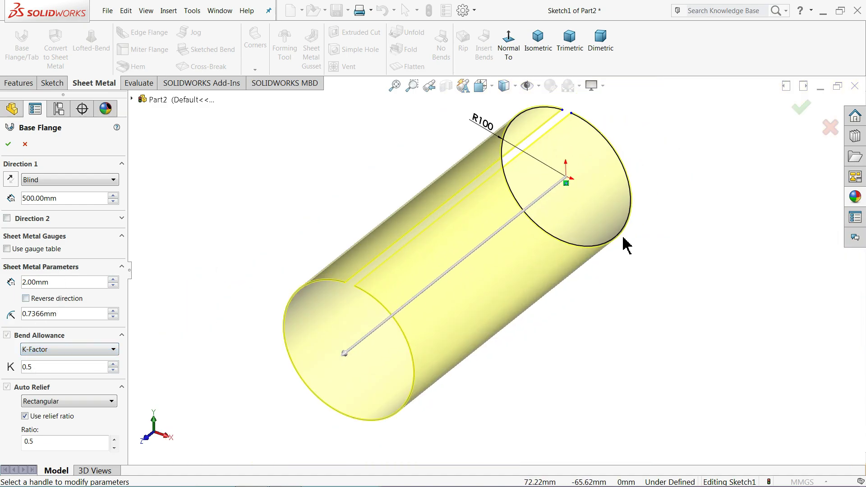
double_click(61, 282)
text(3)
key(Return)
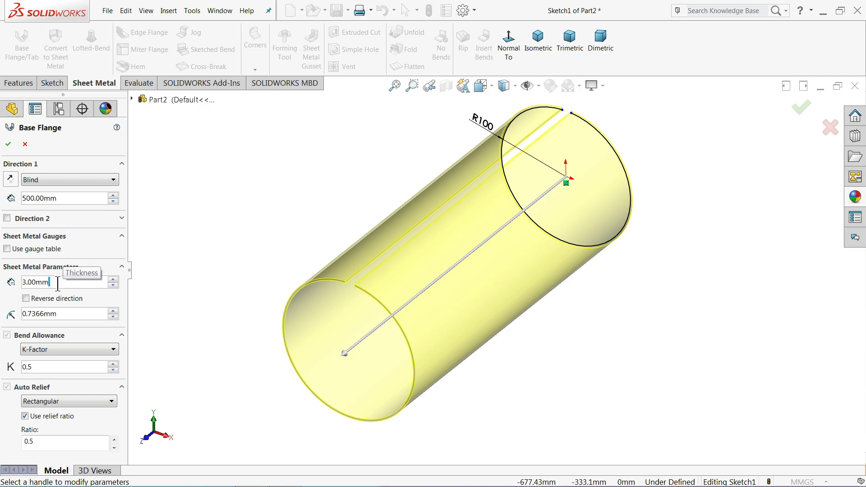
text(5)
key(Return)
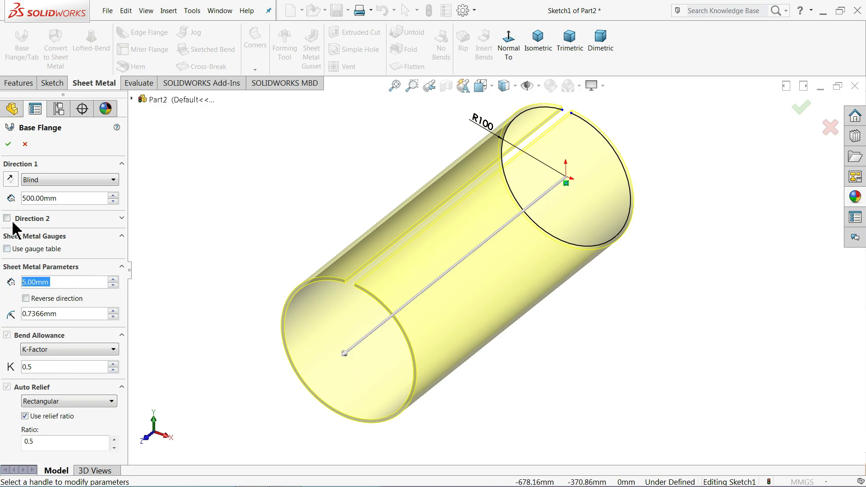
- Flip the thickness inside and back outside, then finish the base flange
click(25, 300)
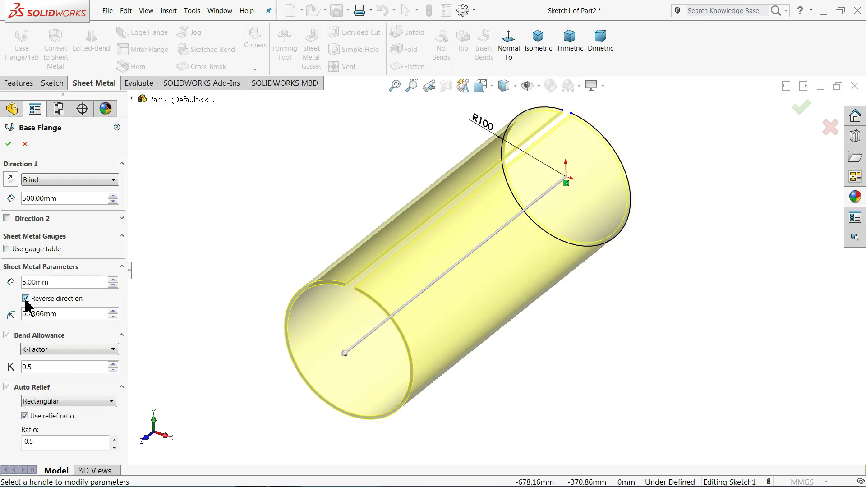
click(26, 301)
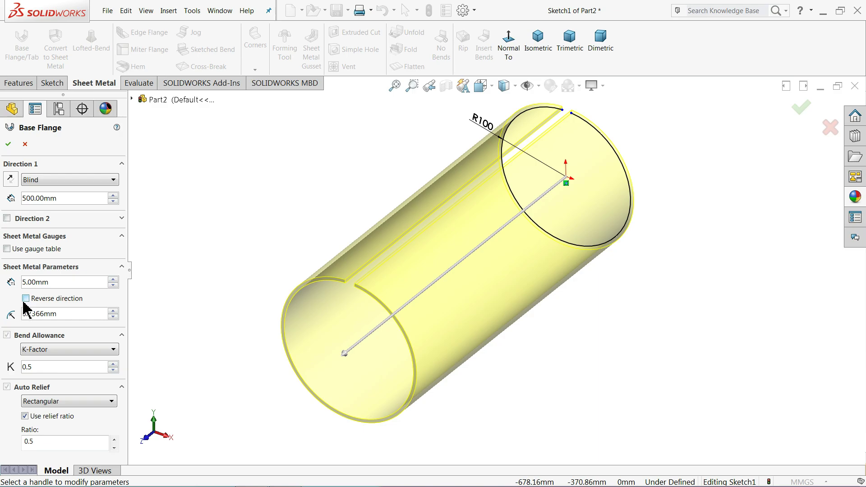
click(8, 145)
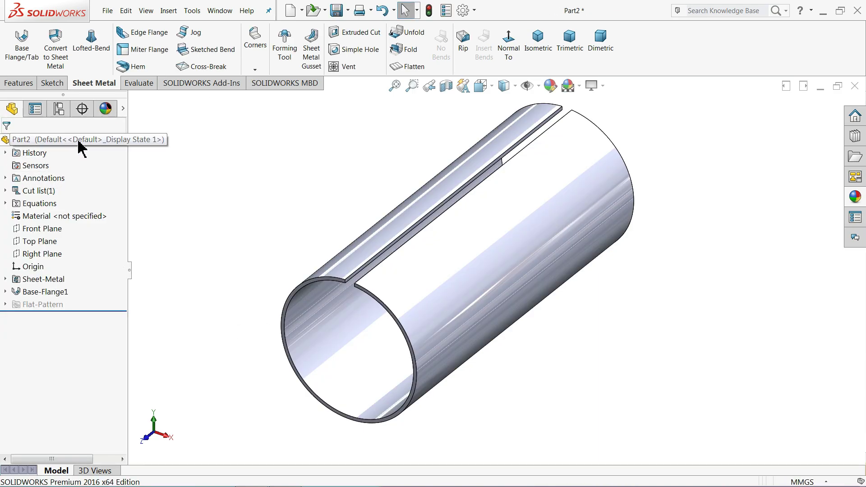
- Orbit and zoom the slit cylinder, deselect it, and launch Unfold from the Sheet Metal tab
middle_drag(494, 313, 474, 299)
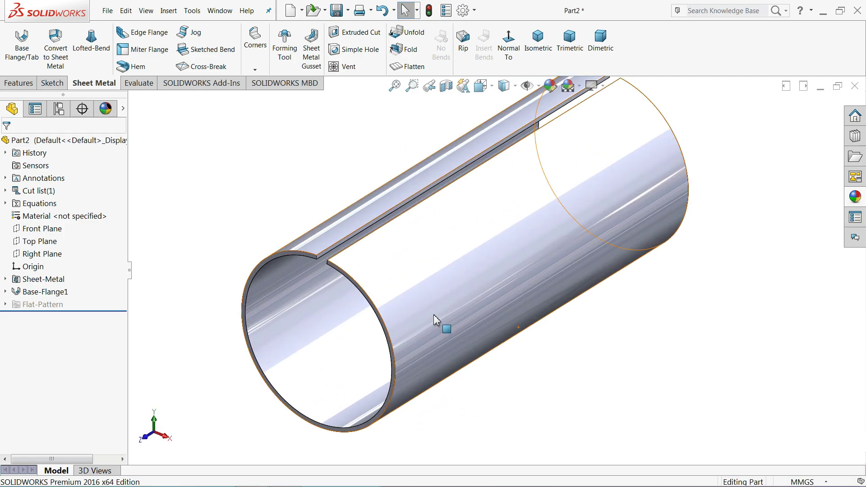
scroll(458, 259, down, 4)
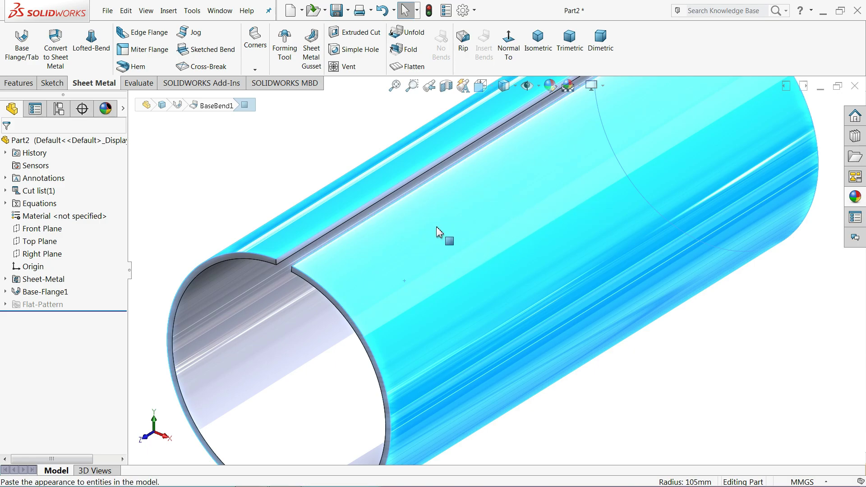
scroll(433, 251, up, 3)
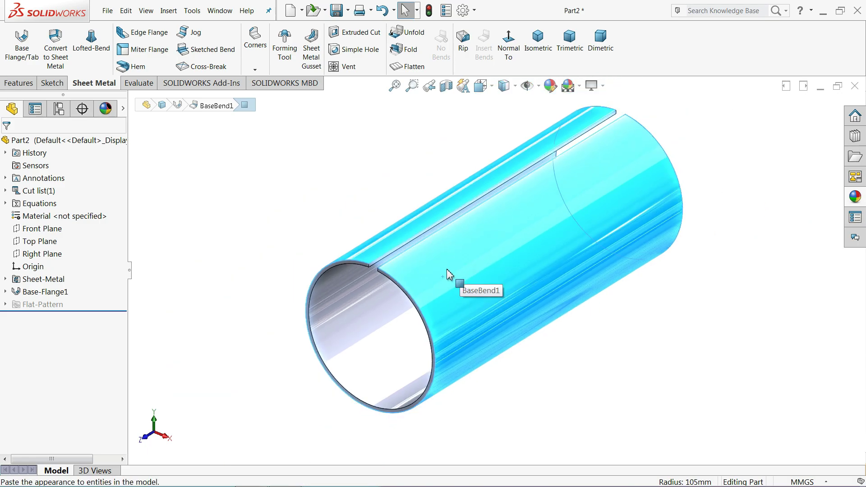
middle_drag(442, 277, 457, 284)
click(343, 225)
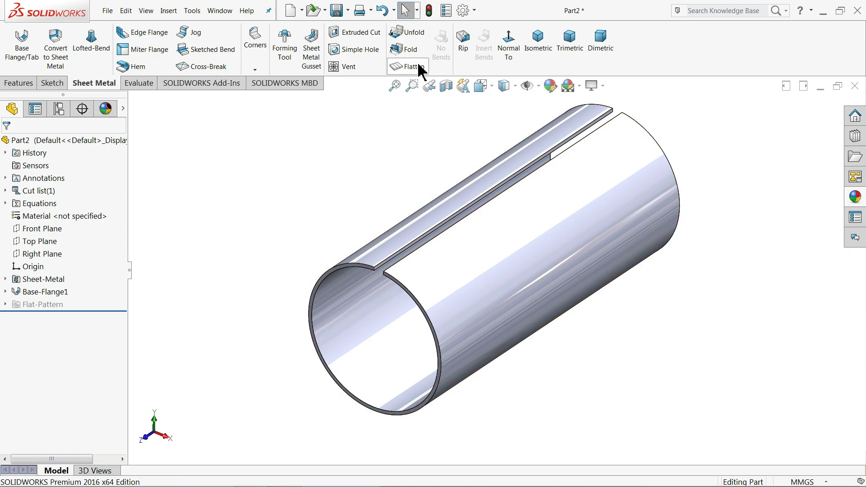
click(409, 34)
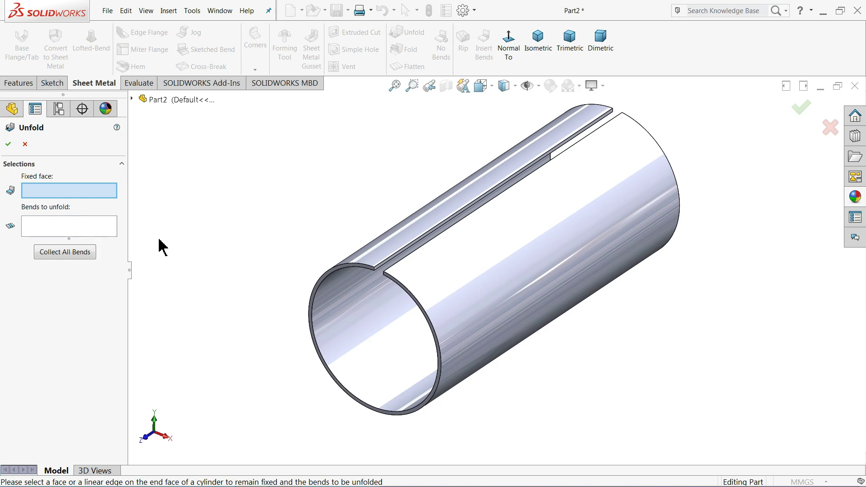
- Choose the slit edge as the fixed face and collect all bends (BaseBend1) to unfold
click(439, 225)
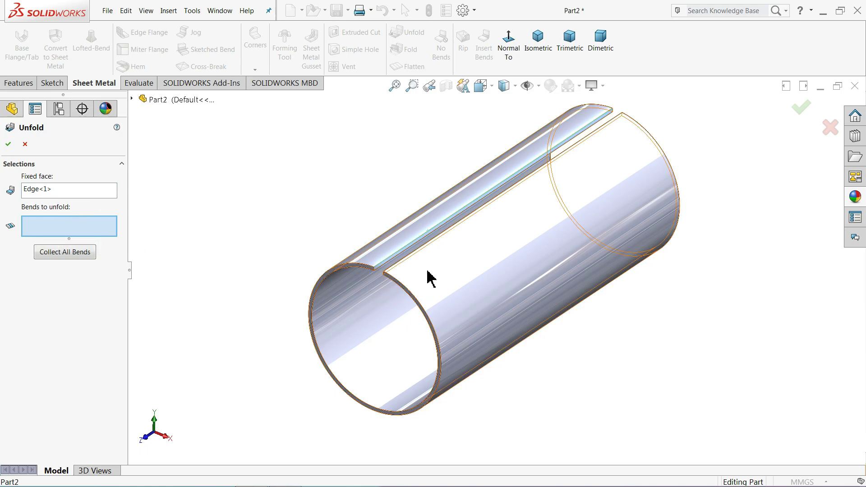
scroll(424, 291, down, 2)
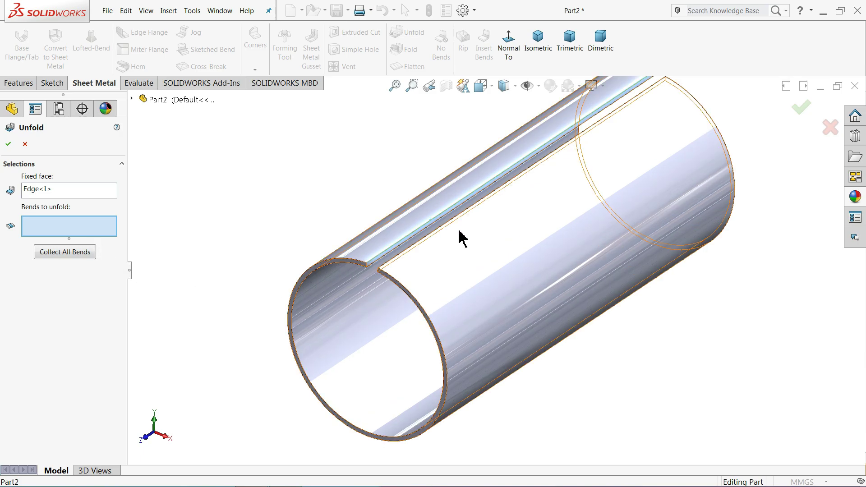
click(79, 259)
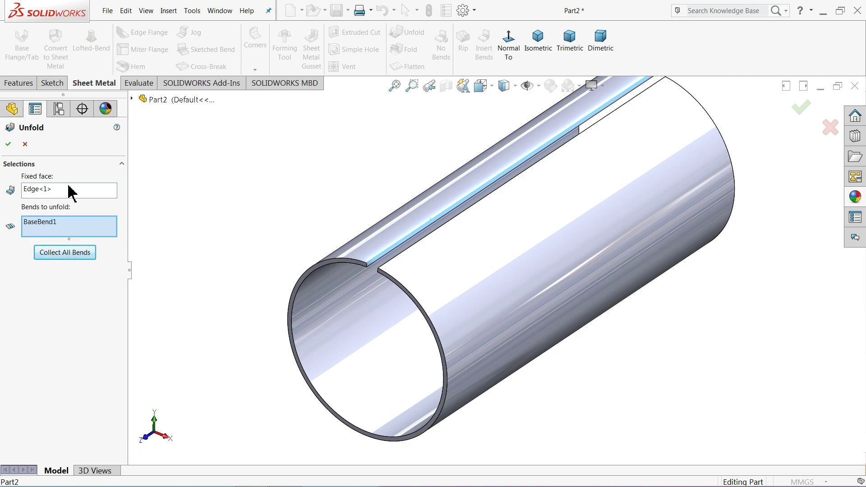
- Apply the unfold to flatten the tube and give the part a gloss blue appearance
click(8, 146)
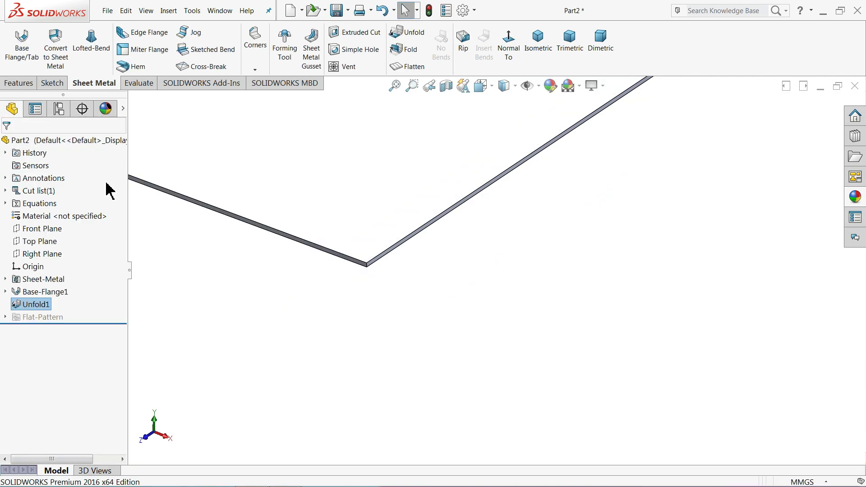
scroll(388, 247, up, 5)
scroll(433, 227, down, 5)
scroll(570, 276, down, 2)
click(99, 145)
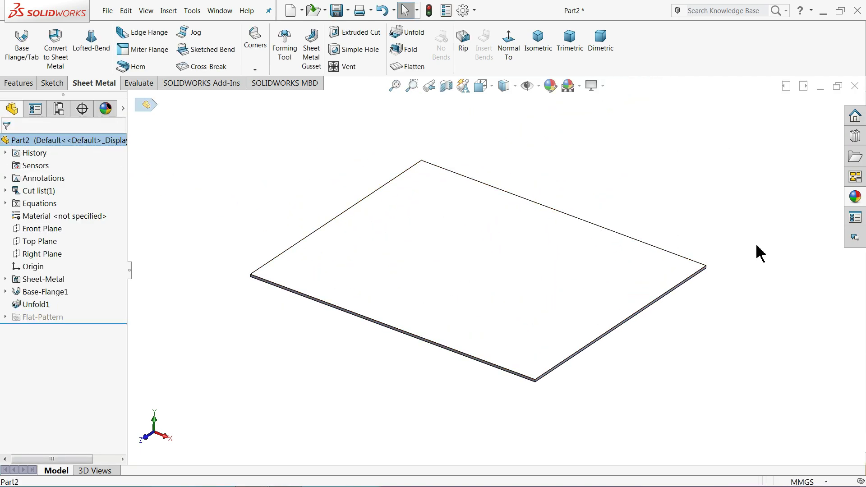
click(855, 197)
drag(822, 389, 448, 247)
middle_drag(448, 247, 452, 300)
- Turn on perspective display and open a new sketch on the sheet's top face
click(603, 86)
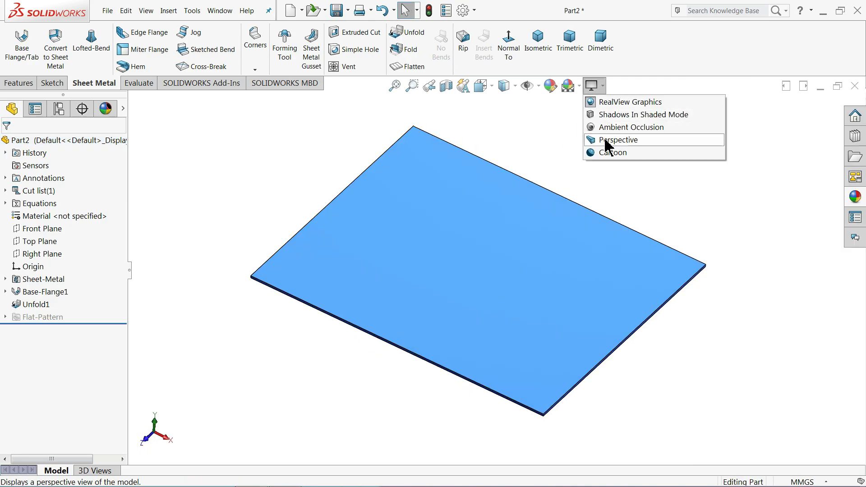
click(617, 140)
mouse_move(563, 240)
middle_down()
mouse_move(562, 224)
mouse_move(544, 277)
middle_up()
click(425, 285)
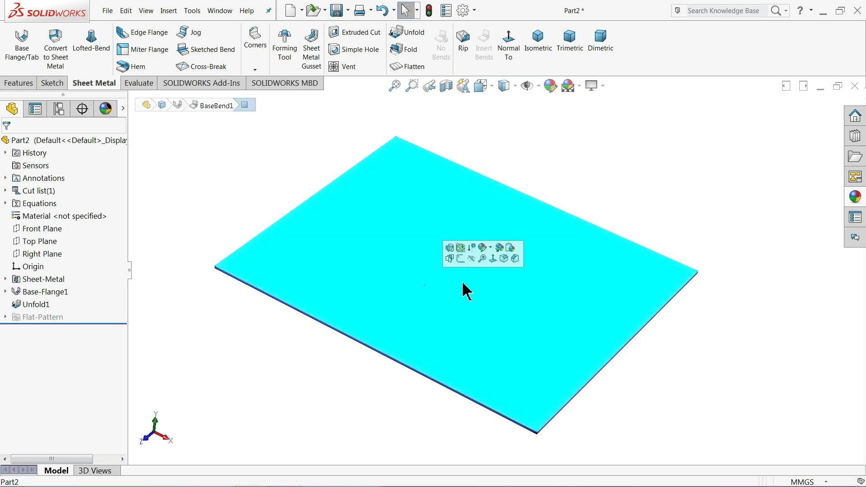
click(460, 258)
- Viewing the sheet face-on, draw five circles in a vertical column down its left edge
click(498, 54)
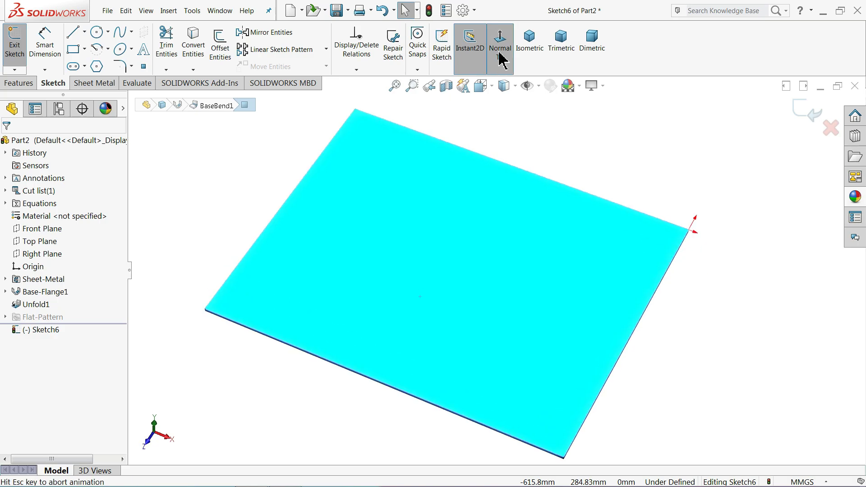
scroll(420, 204, up, 1)
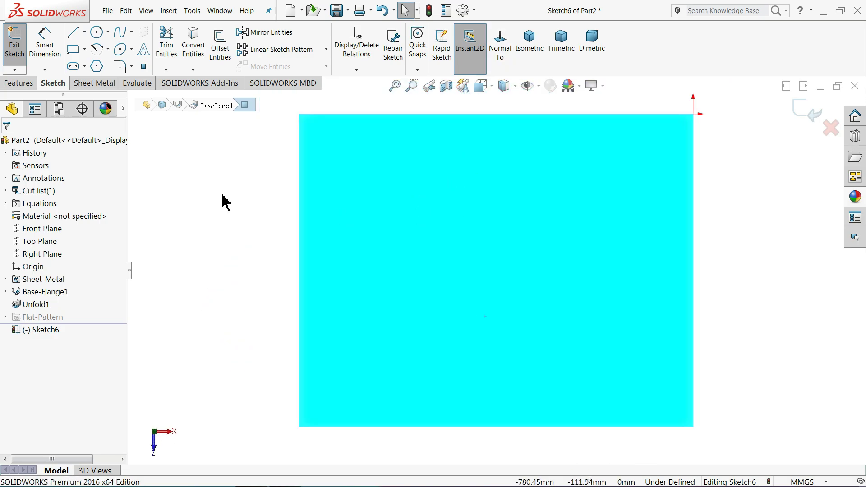
click(96, 32)
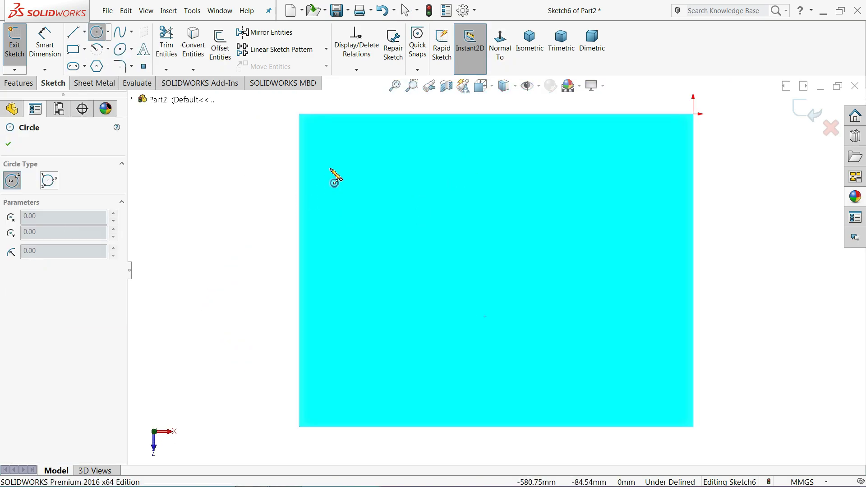
drag(333, 147, 341, 163)
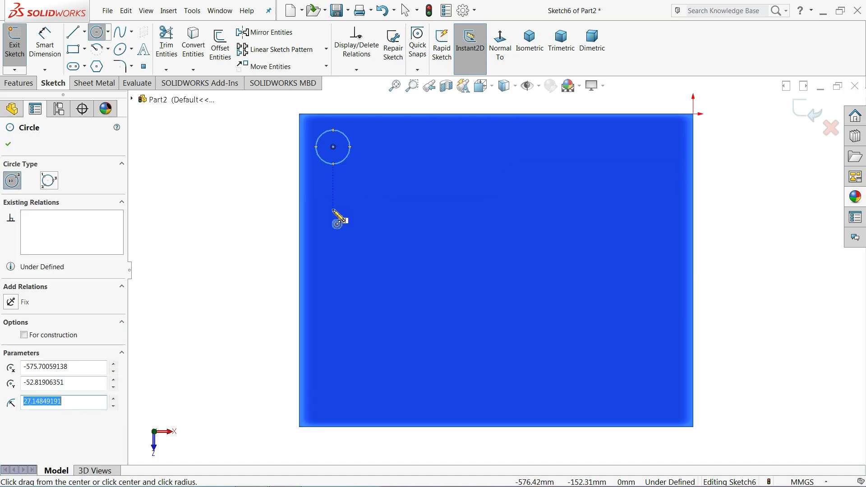
drag(333, 210, 334, 231)
drag(333, 276, 337, 295)
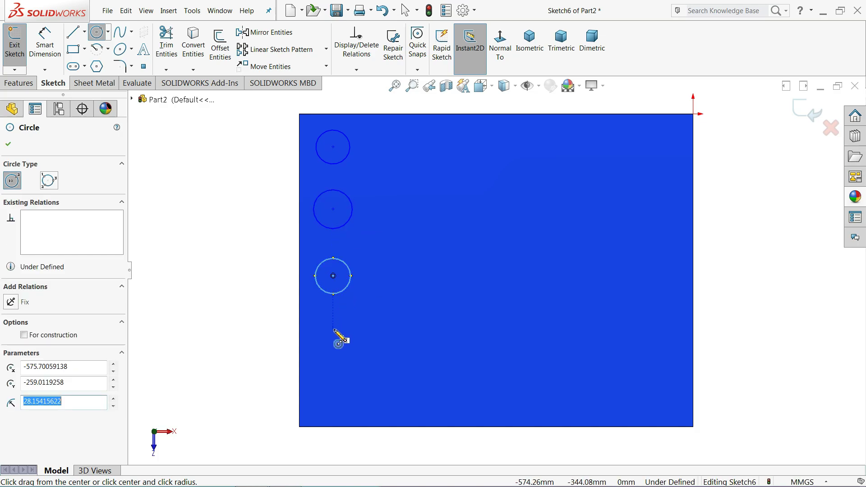
drag(334, 330, 336, 347)
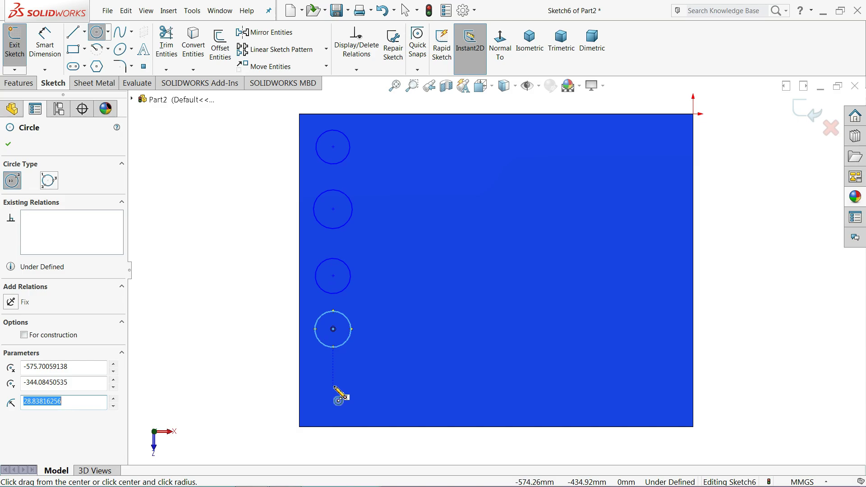
drag(334, 387, 341, 399)
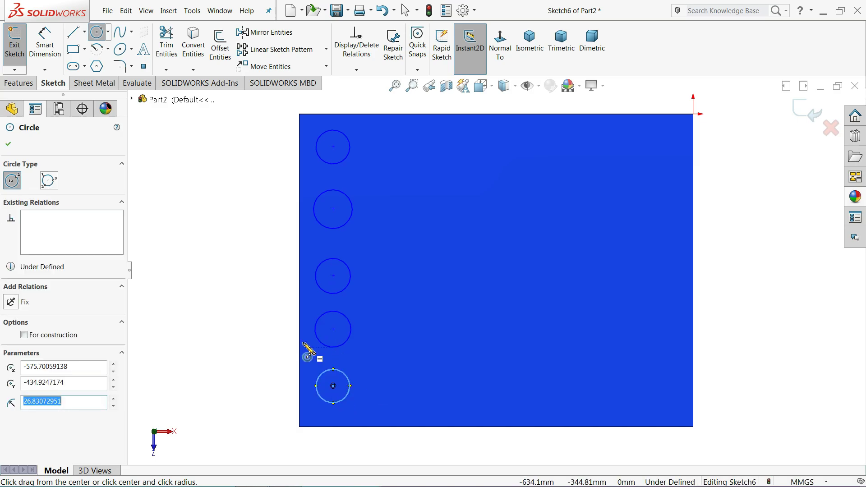
right_click(179, 145)
click(208, 152)
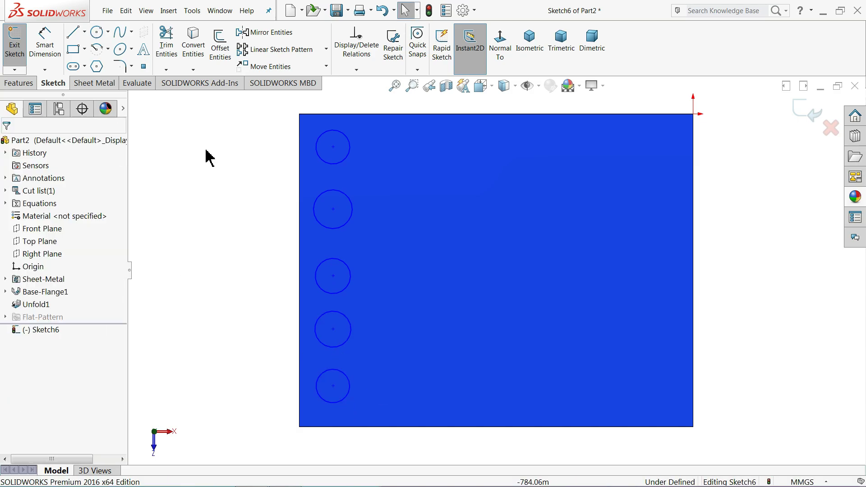
- Draw a vertical line through the centres of all five circles, top to bottom
click(73, 33)
click(333, 147)
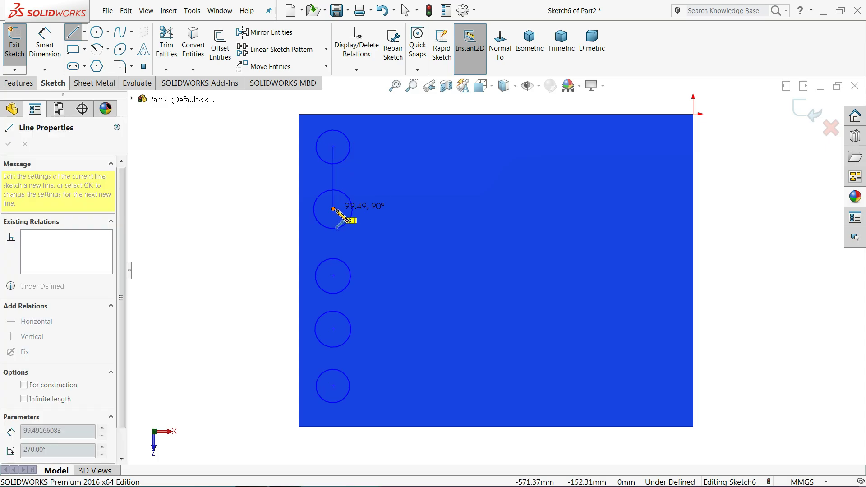
click(333, 209)
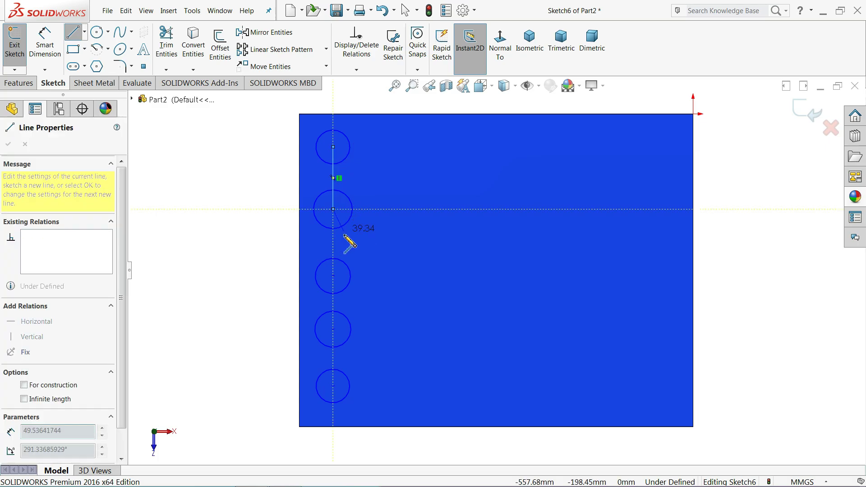
click(333, 275)
click(333, 329)
click(333, 386)
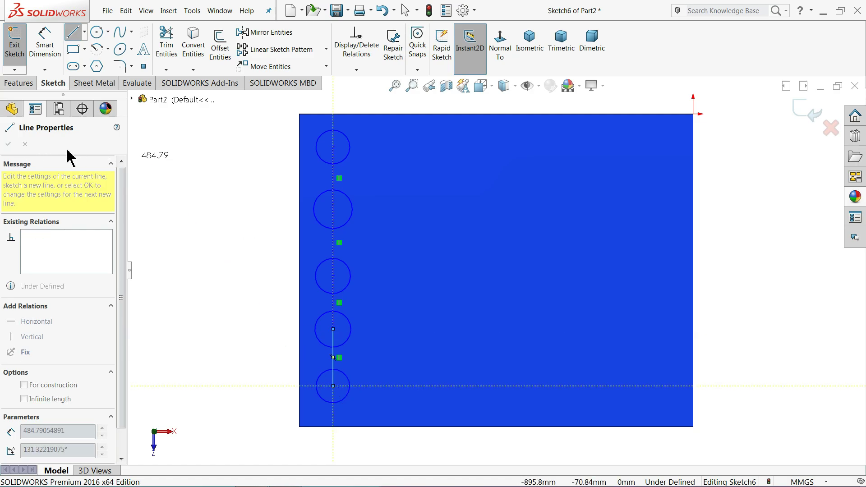
right_click(190, 154)
click(209, 154)
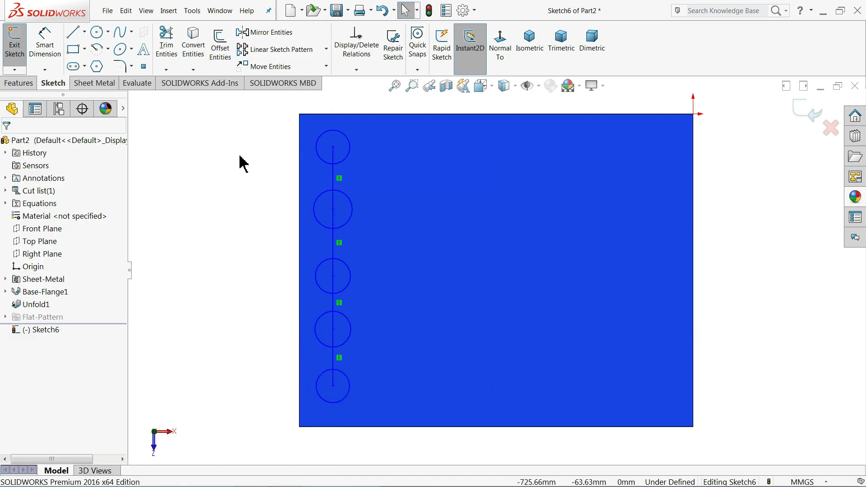
- Replace the part's gloss-blue finish by dragging a plain colour appearance onto the sheet
click(68, 140)
click(859, 199)
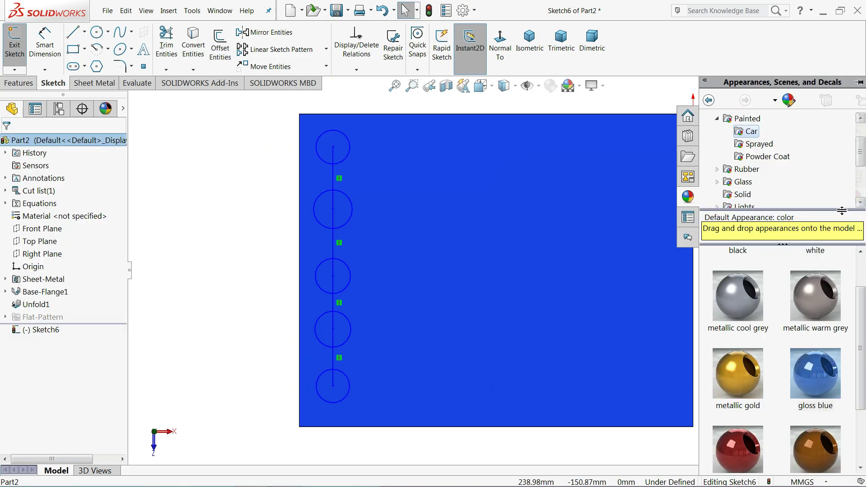
scroll(767, 143, up, 1)
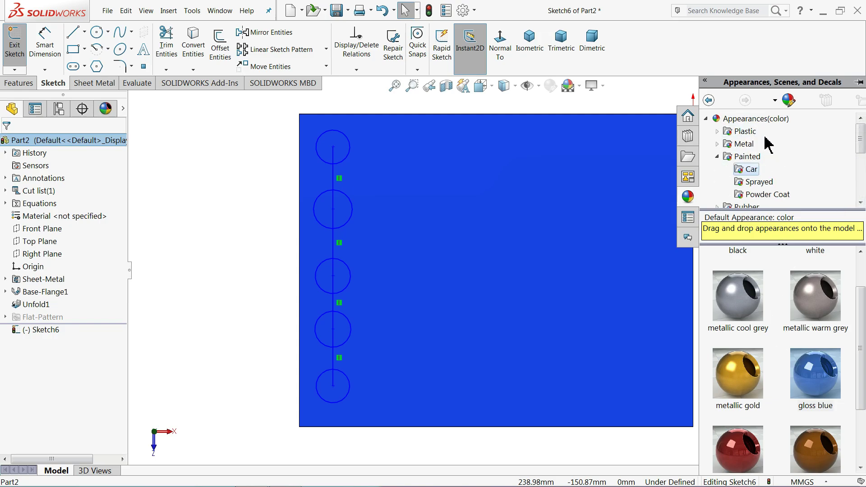
click(752, 125)
drag(738, 275, 587, 261)
mouse_move(294, 223)
mouse_down()
mouse_move(238, 218)
mouse_move(151, 131)
mouse_move(368, 177)
mouse_move(372, 140)
mouse_move(345, 291)
mouse_move(343, 405)
mouse_move(342, 398)
mouse_up()
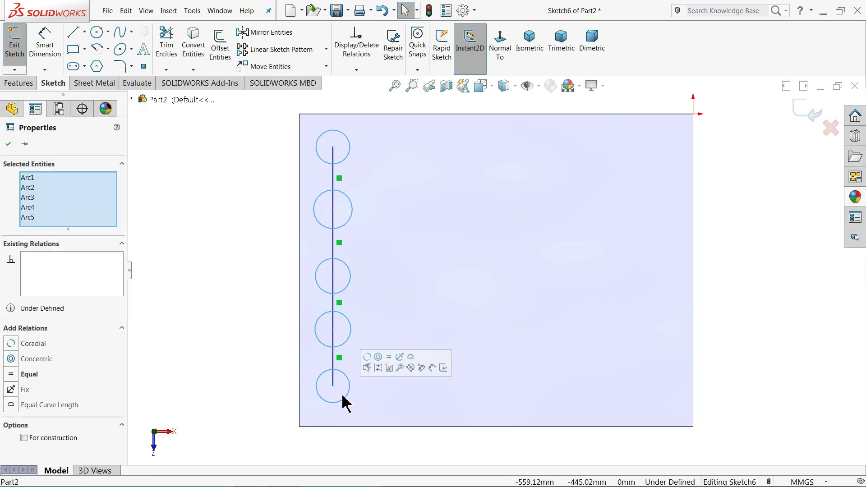
- Make the five circles equal and turn the four centre-line segments into construction geometry
click(389, 357)
click(257, 247)
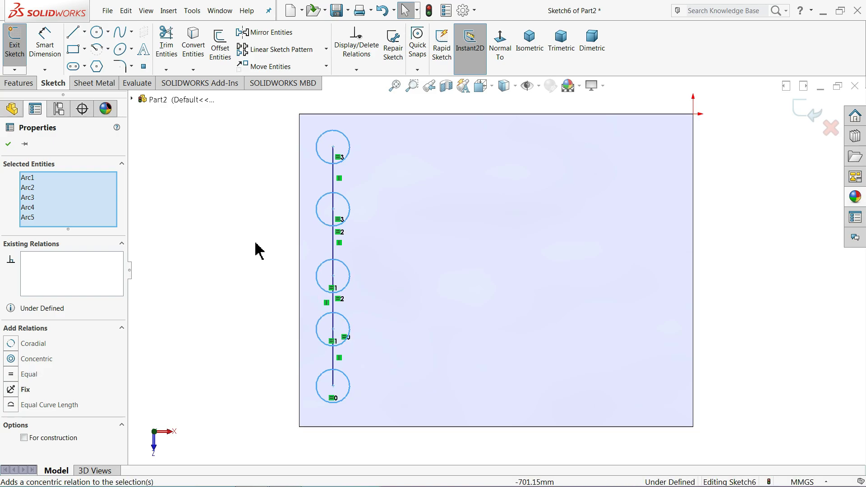
click(336, 179)
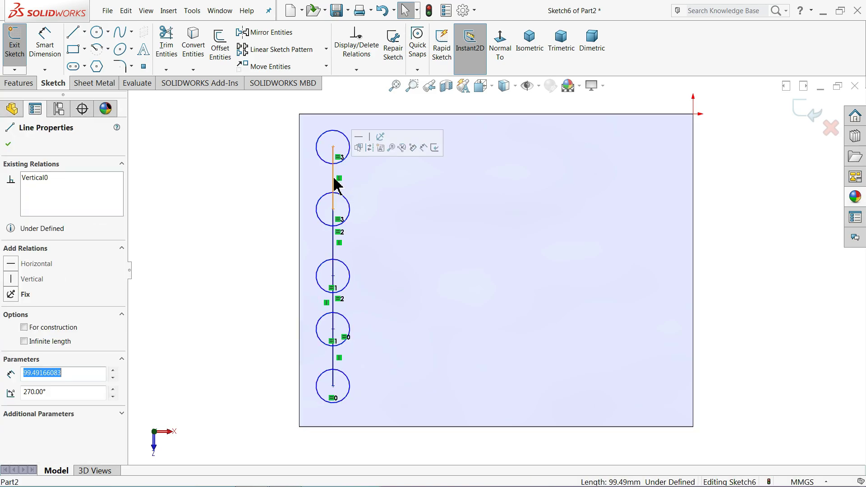
ctrl+click(333, 239)
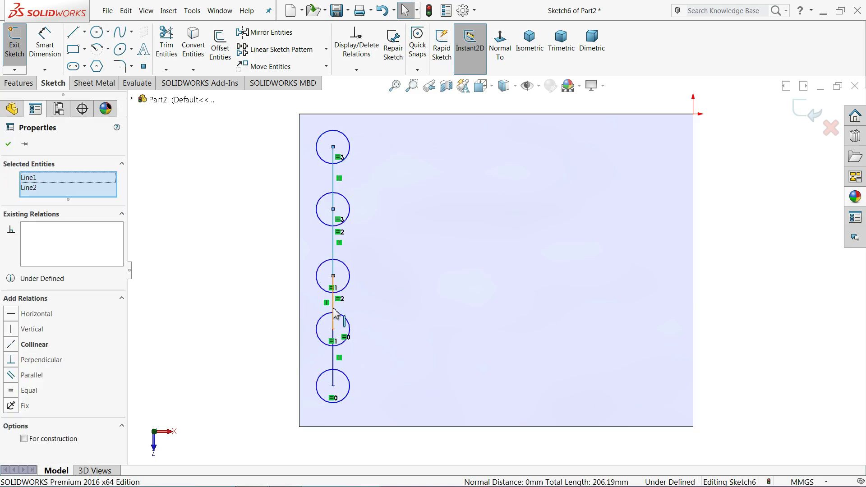
ctrl+click(332, 308)
ctrl+click(333, 353)
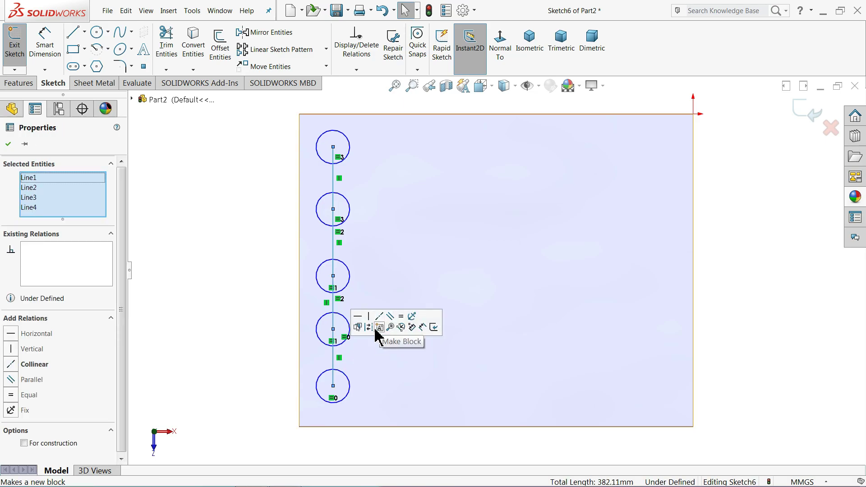
click(369, 327)
click(372, 335)
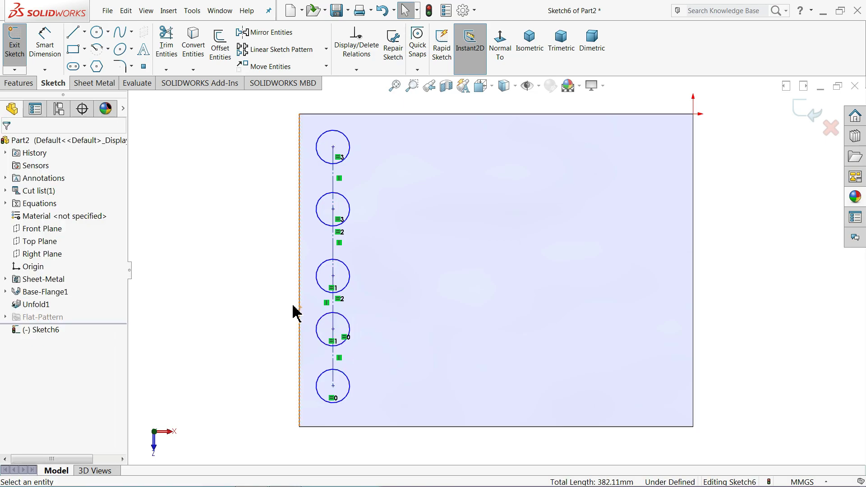
- Constrain the four construction segments to equal length so the circles are evenly spaced
click(333, 359)
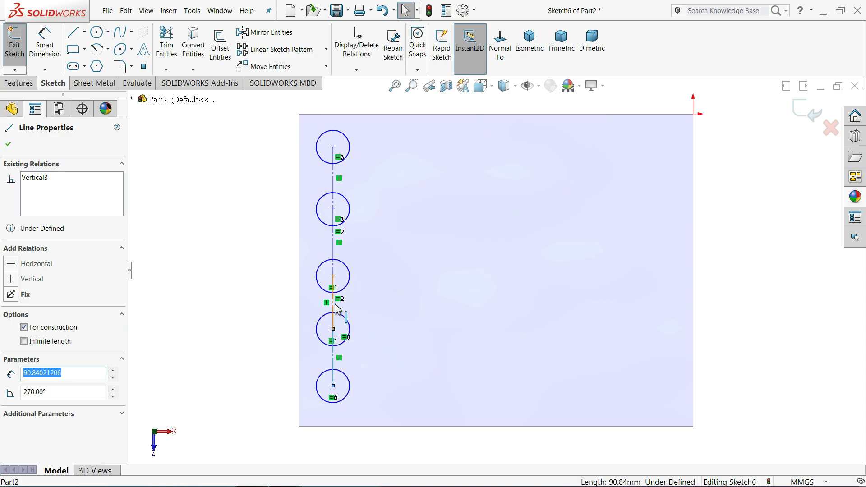
ctrl+click(334, 307)
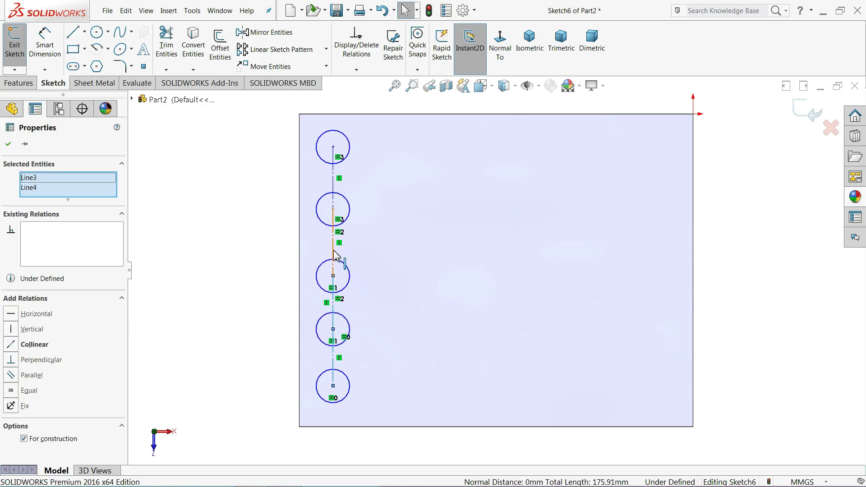
ctrl+click(334, 249)
ctrl+click(335, 189)
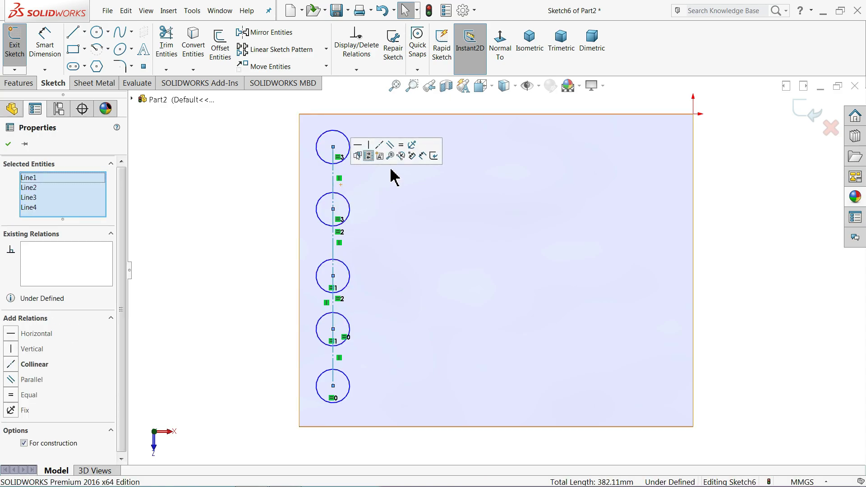
click(401, 146)
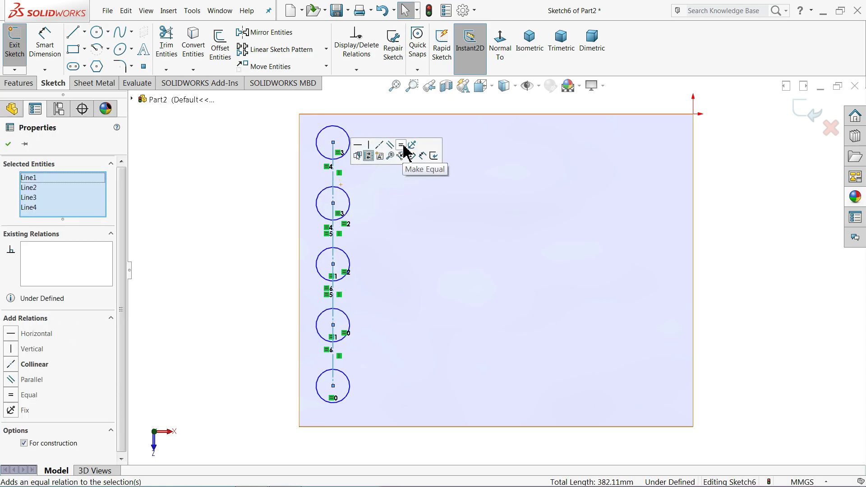
click(242, 207)
- Dimension the circle spacing to 95 mm and the column's offset from the left edge to 60 mm
click(36, 49)
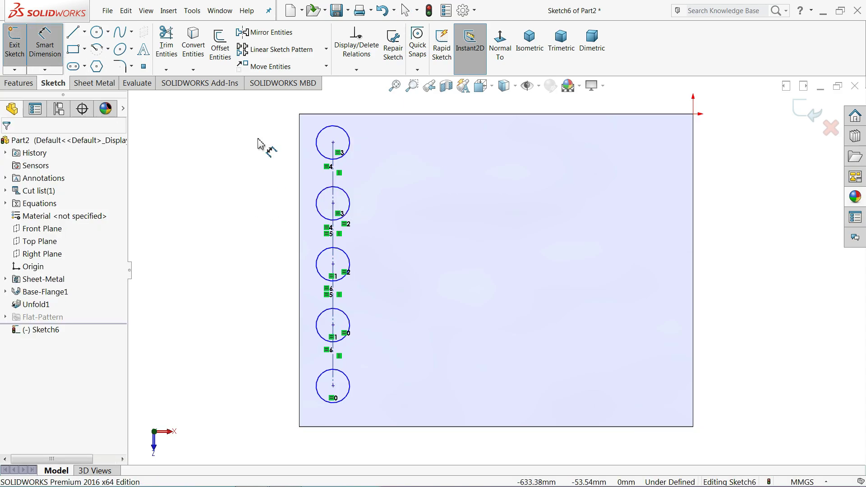
scroll(264, 122, down, 2)
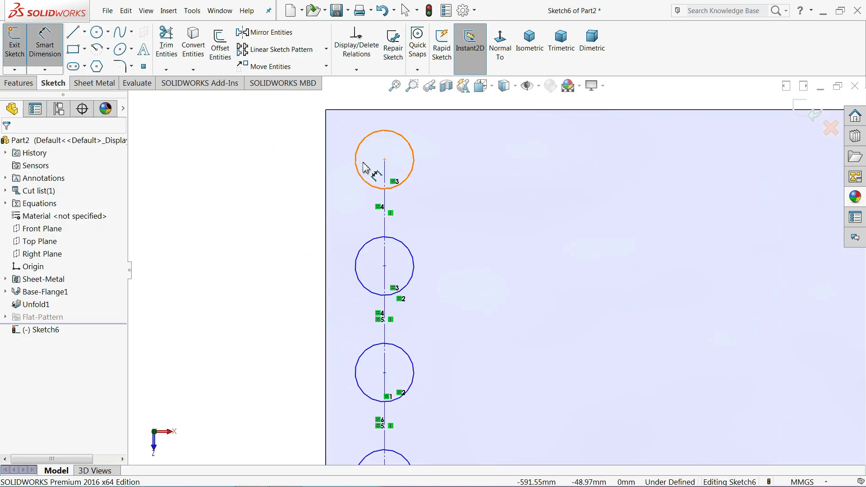
click(385, 215)
click(301, 212)
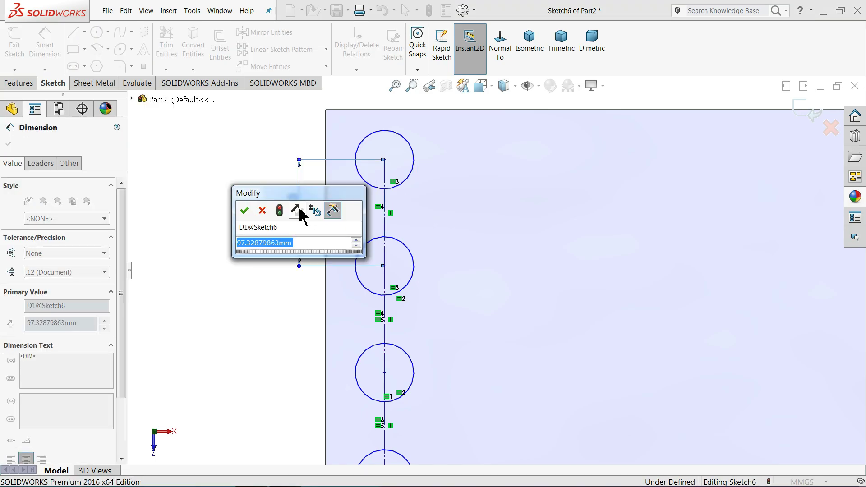
text(95)
key(Return)
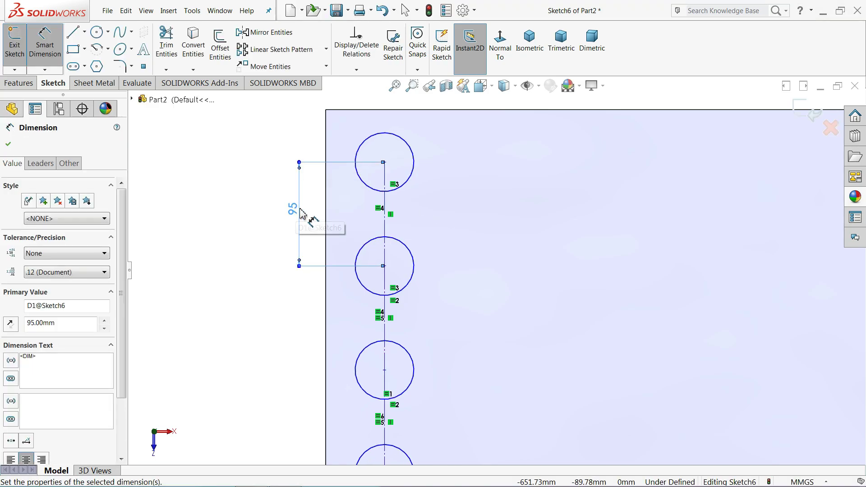
click(339, 150)
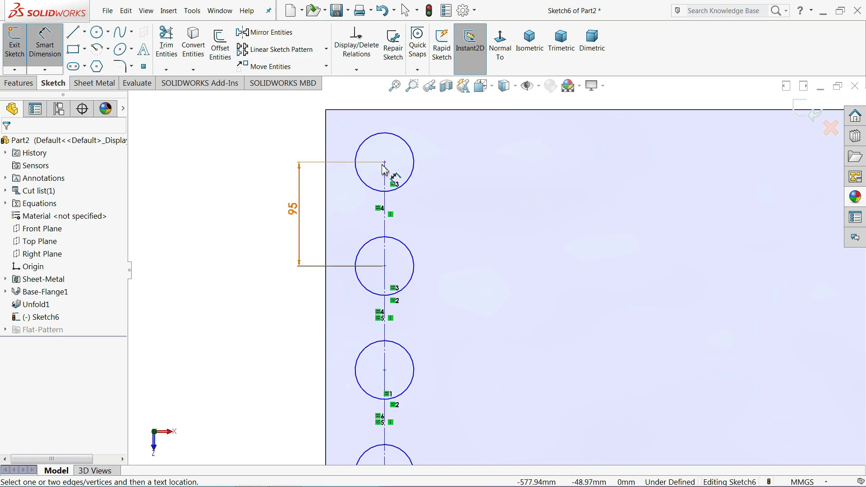
click(384, 162)
click(326, 145)
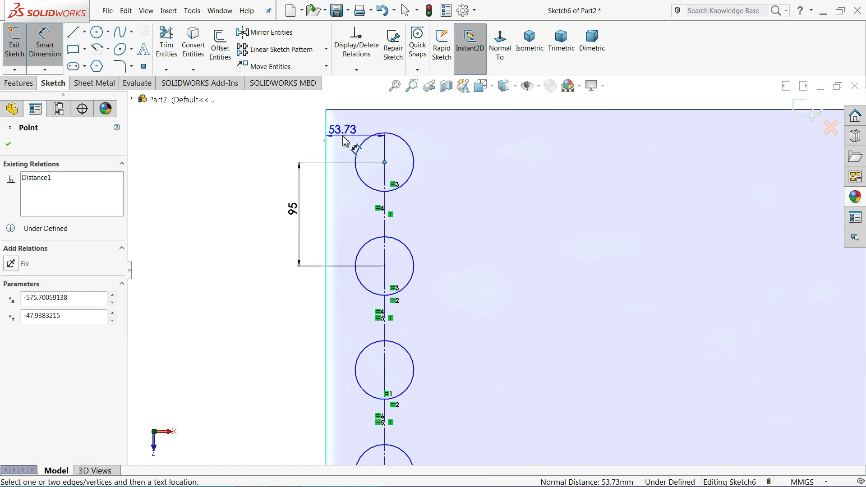
key(z)
click(364, 121)
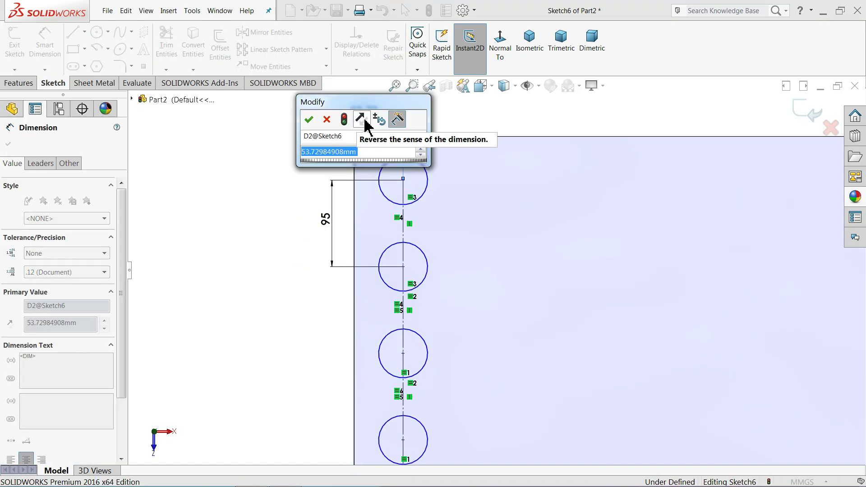
text(60)
key(Return)
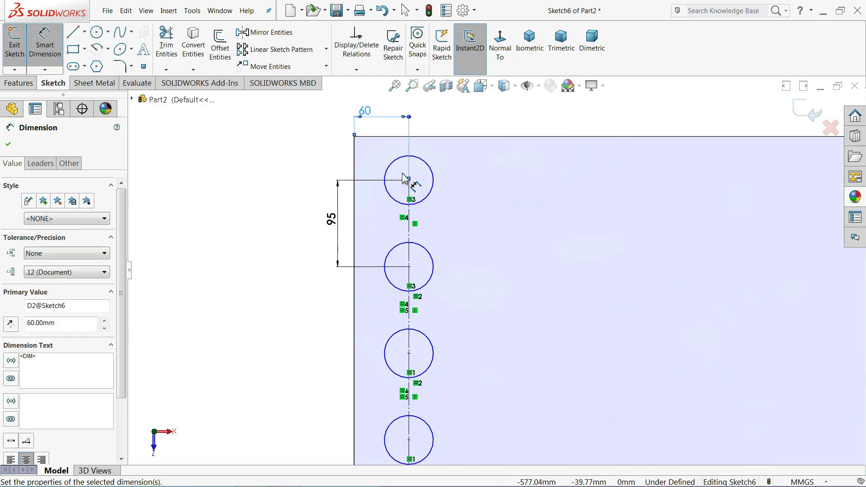
- Place the top circle 50 mm below the sheet's top edge and give it a 50 mm diameter
click(414, 163)
click(421, 136)
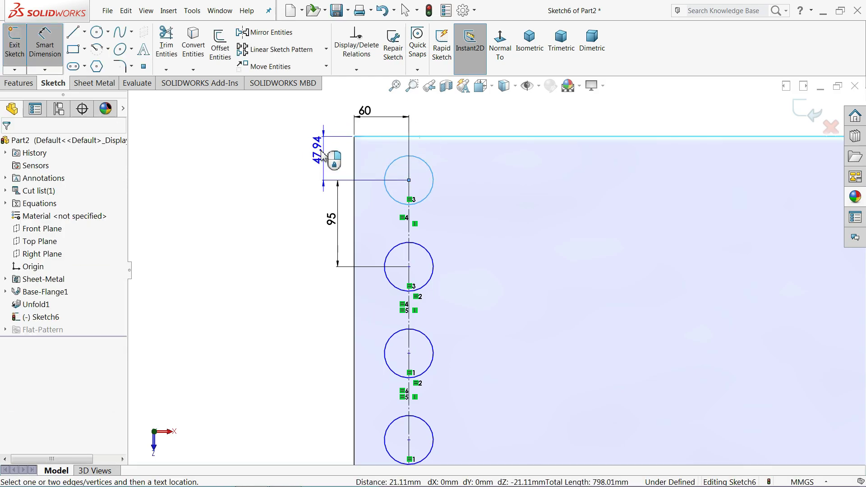
click(312, 158)
text(50)
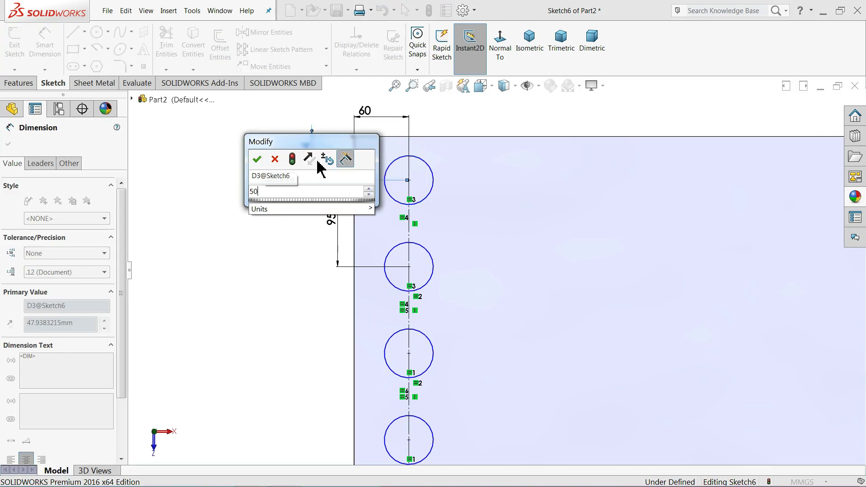
key(Return)
scroll(303, 239, up, 5)
scroll(553, 336, down, 3)
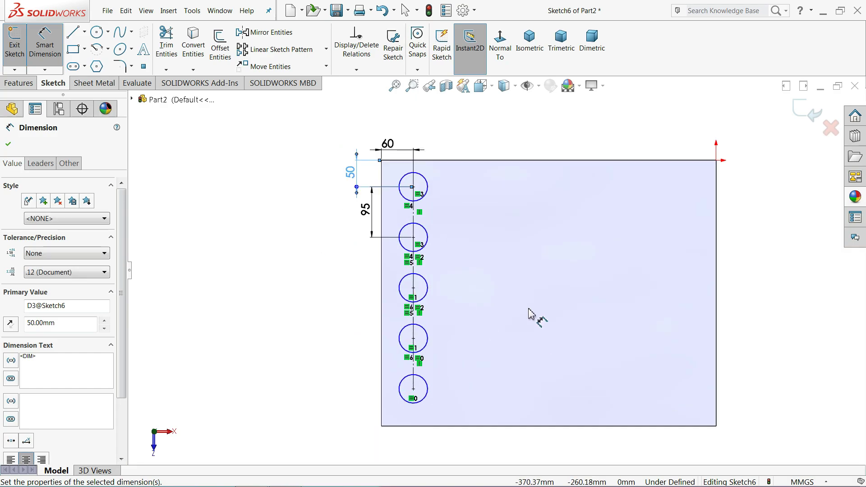
scroll(470, 250, down, 1)
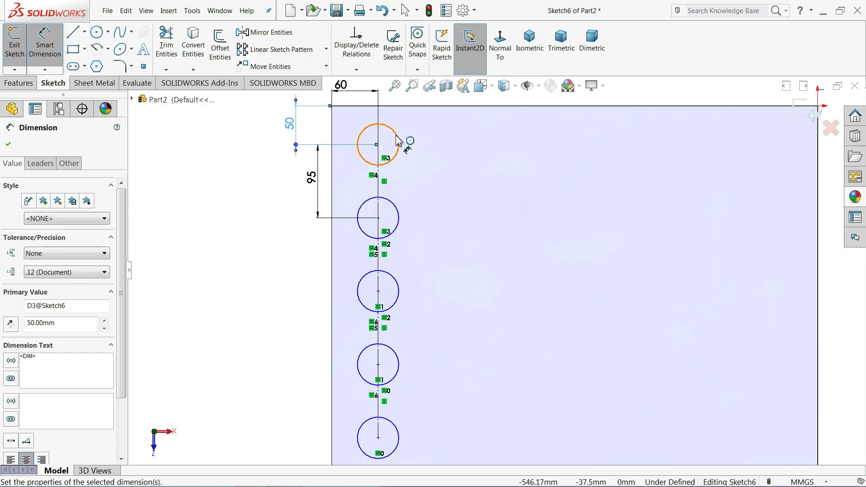
click(400, 141)
click(424, 149)
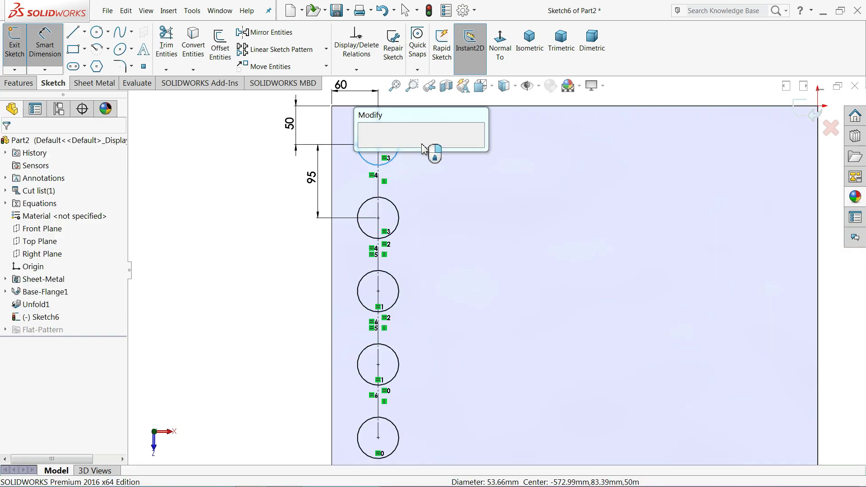
text(50)
key(Return)
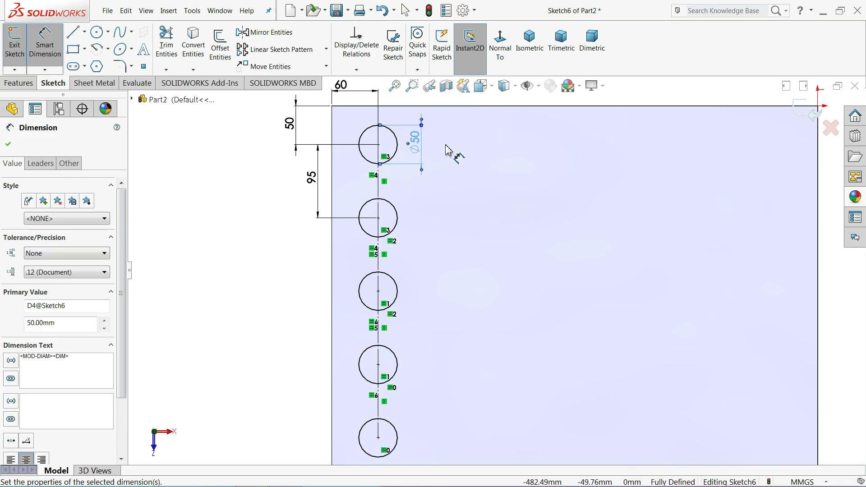
scroll(415, 293, up, 2)
scroll(501, 310, down, 1)
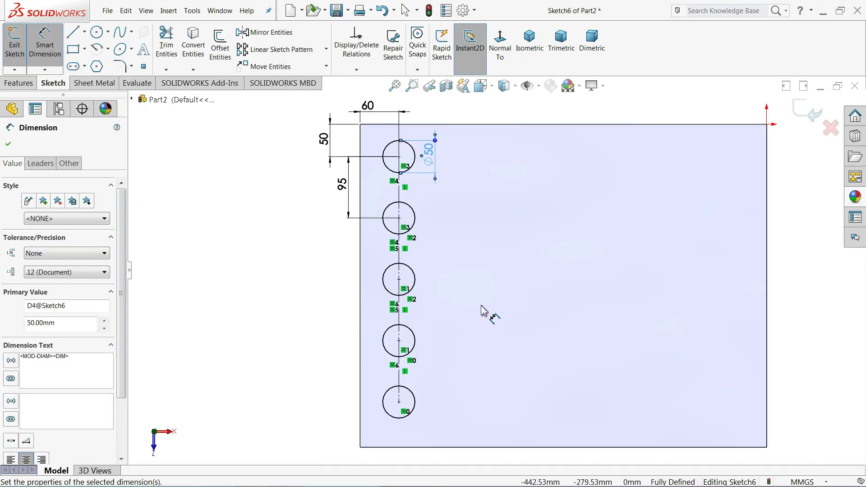
click(8, 145)
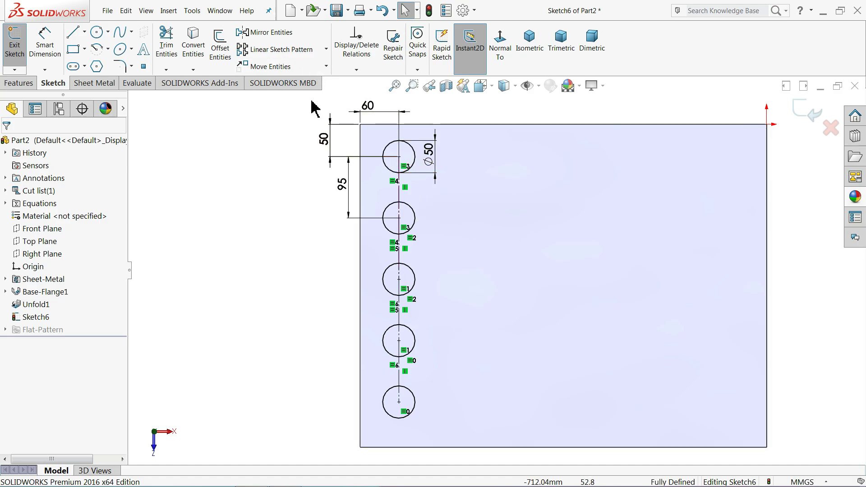
- Start a Linear Sketch Pattern and select the five circles as the entities to repeat
click(277, 50)
scroll(124, 313, down, 2)
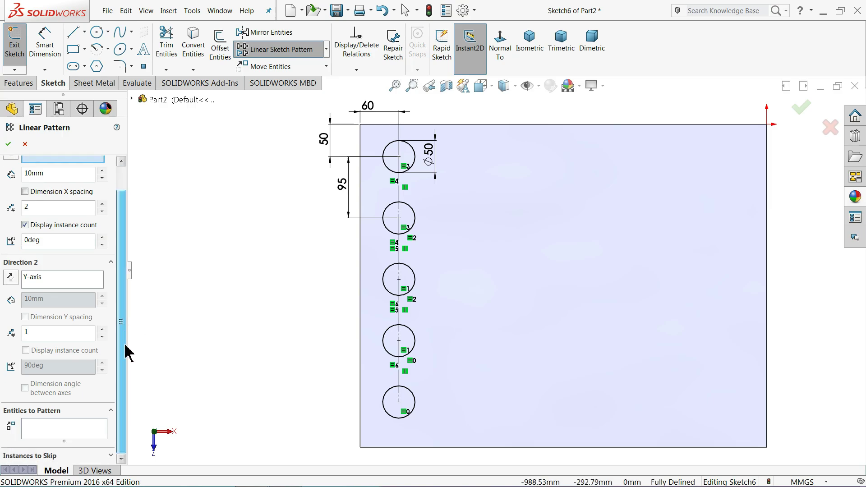
click(27, 427)
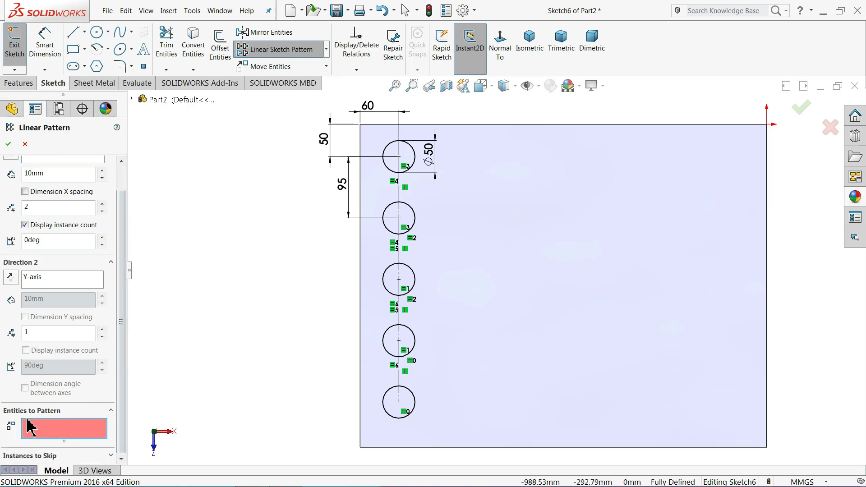
click(412, 166)
click(414, 222)
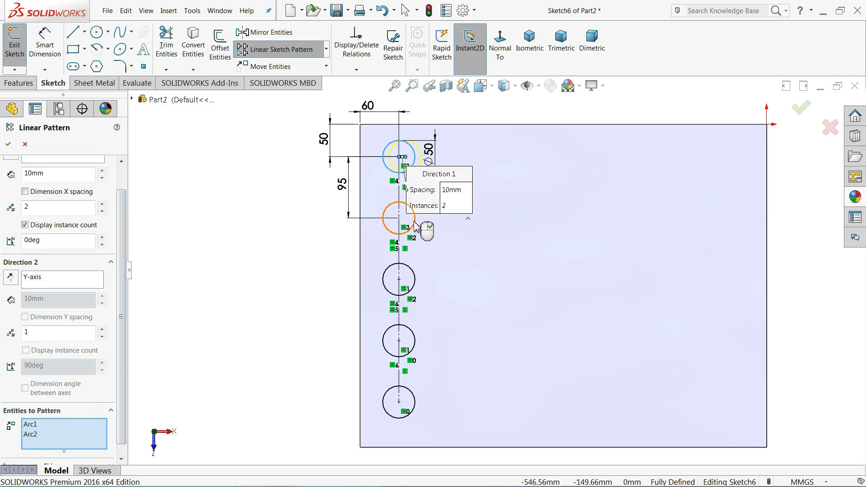
click(415, 285)
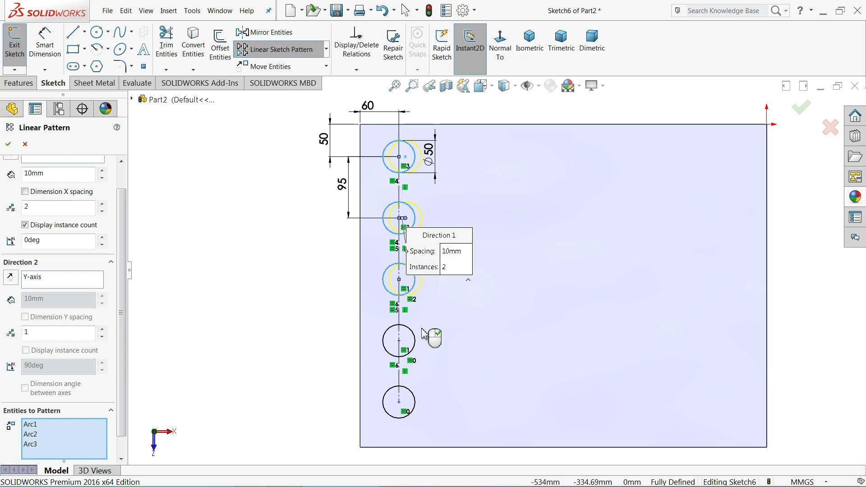
click(418, 352)
click(410, 397)
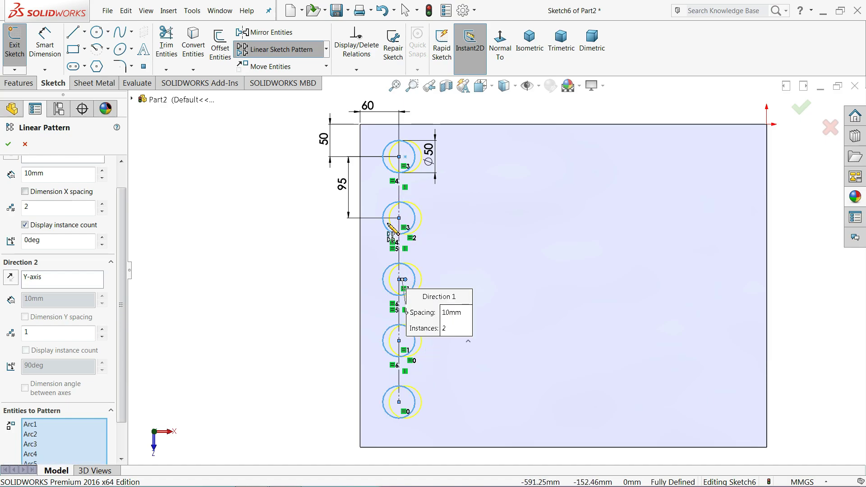
- Pattern the circles along the X-axis at 80 mm spacing with 7 instances, and accept it
scroll(124, 226, up, 2)
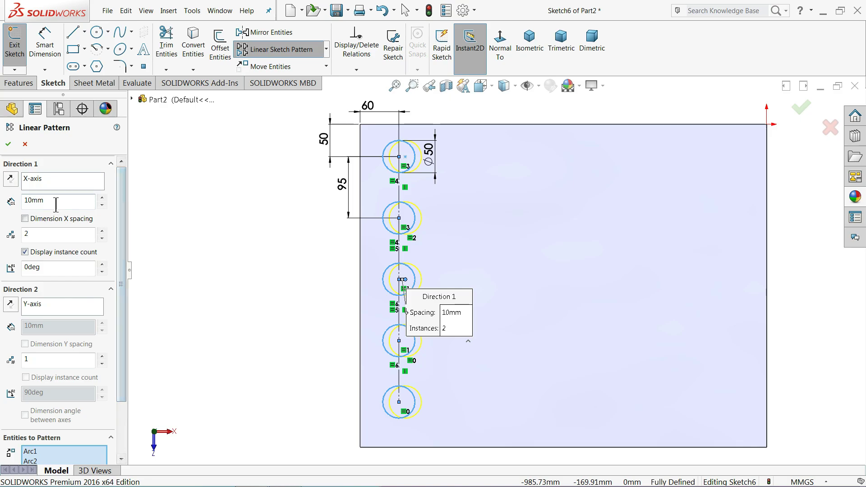
click(47, 180)
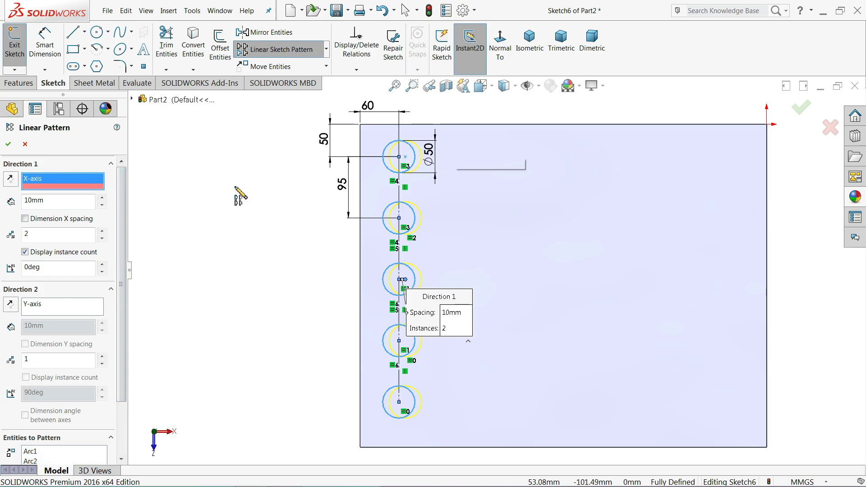
click(57, 200)
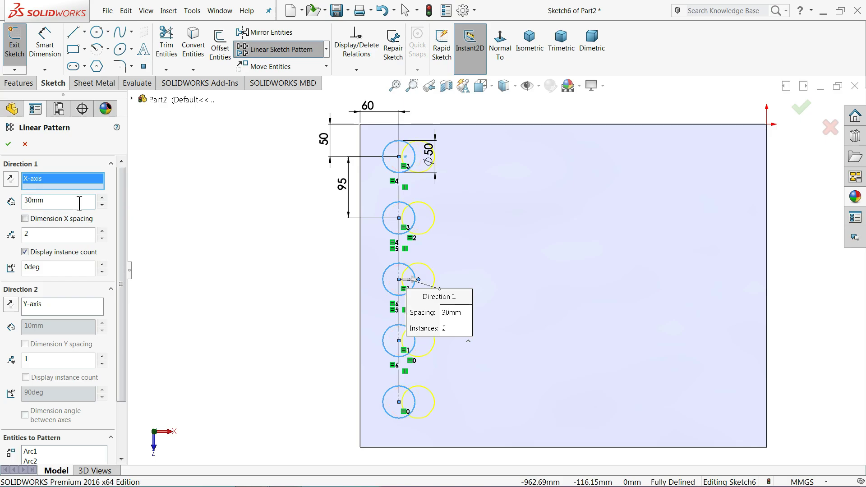
text(60)
key(Return)
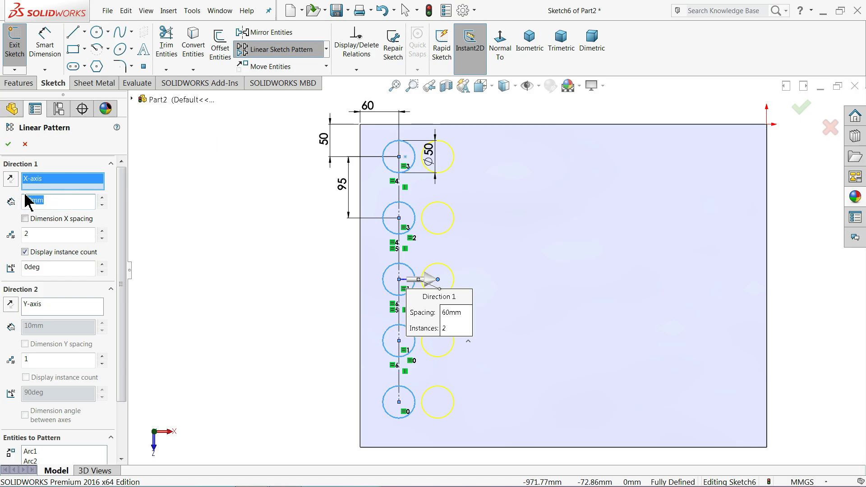
key(Return)
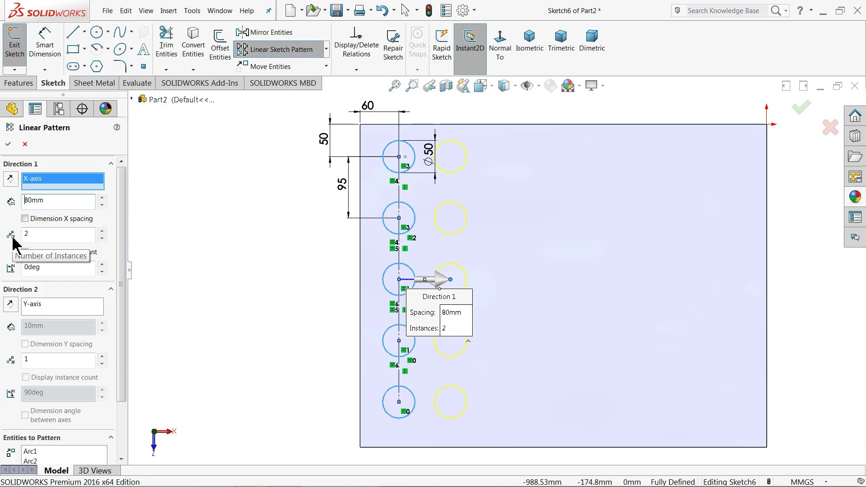
click(103, 231)
click(103, 231)
click(103, 232)
click(102, 231)
click(102, 232)
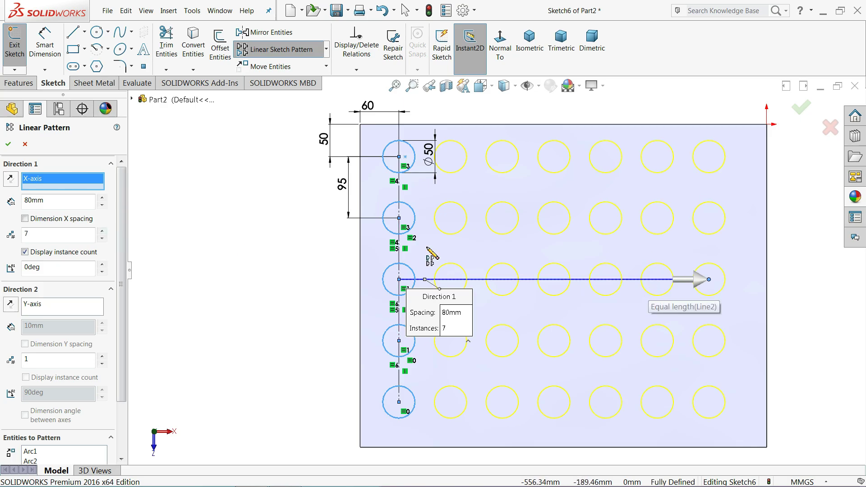
click(8, 144)
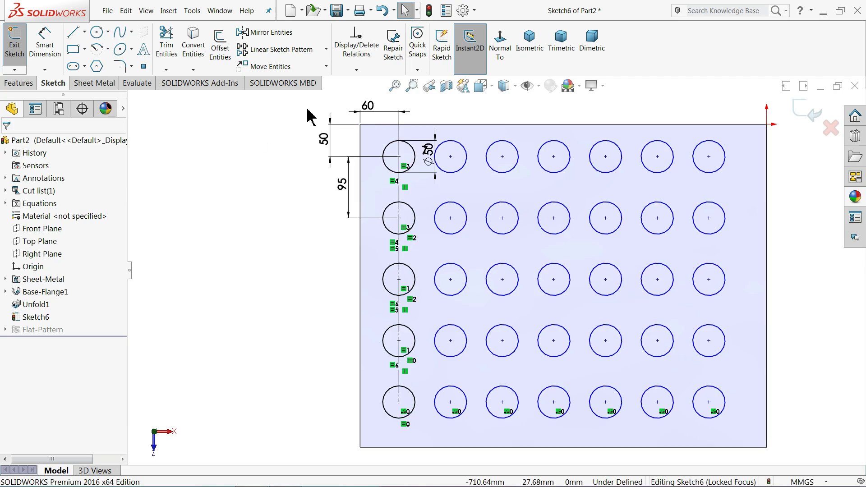
- Fully define Sketch6, calculating the missing relations and the 89.43 dimension to the right edge
click(356, 69)
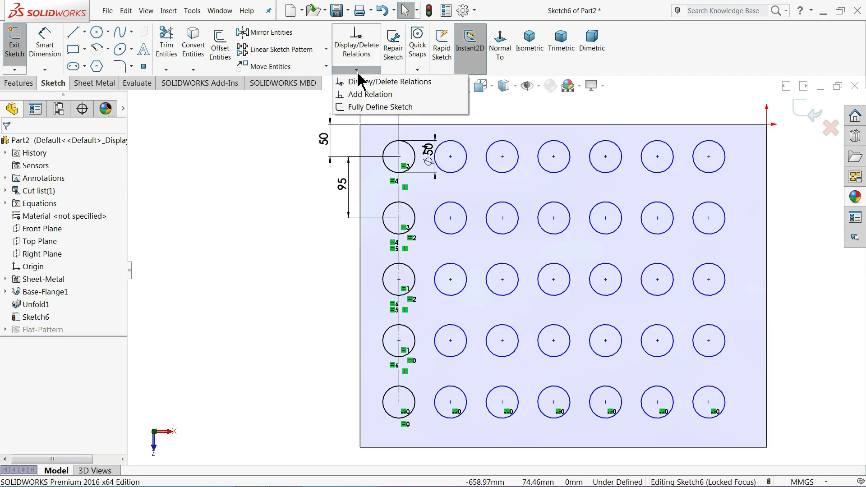
click(369, 109)
click(53, 208)
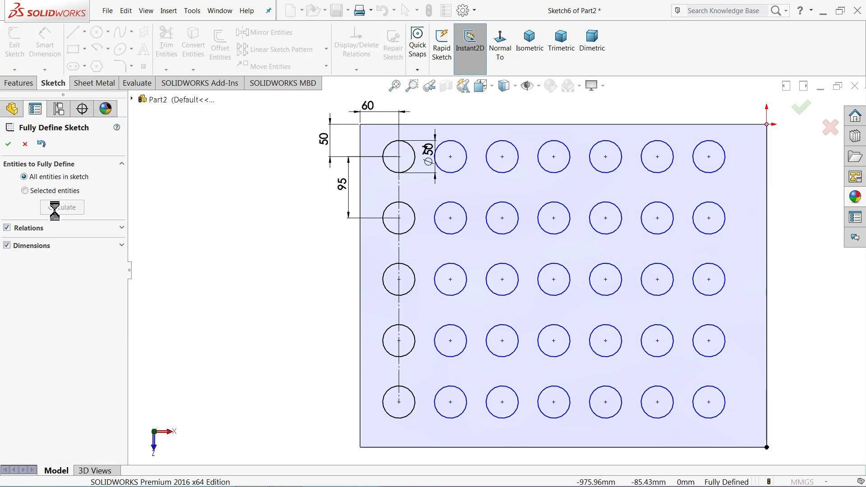
click(8, 143)
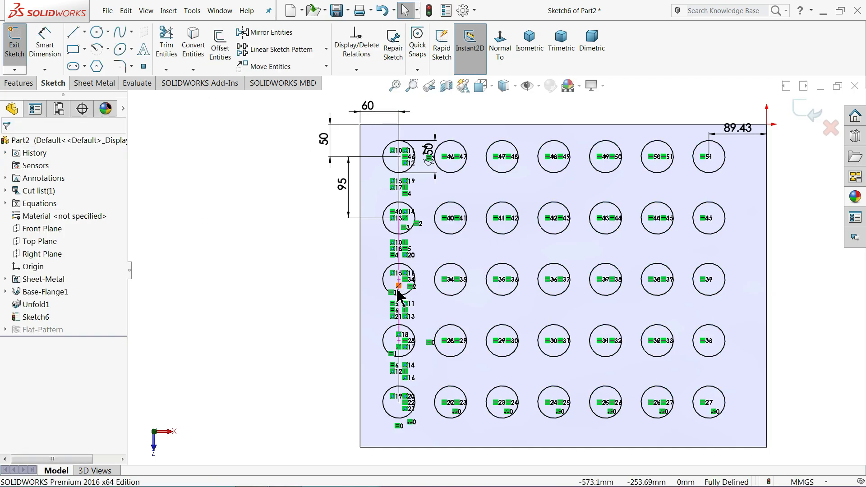
- Orbit the plate to inspect the fully defined hole-grid sketch
middle_drag(247, 258, 247, 187)
scroll(236, 210, up, 2)
scroll(585, 277, down, 2)
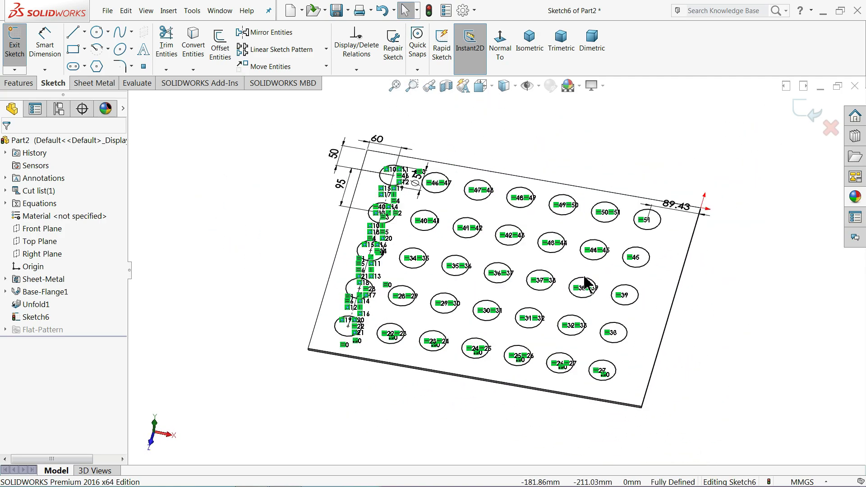
click(602, 86)
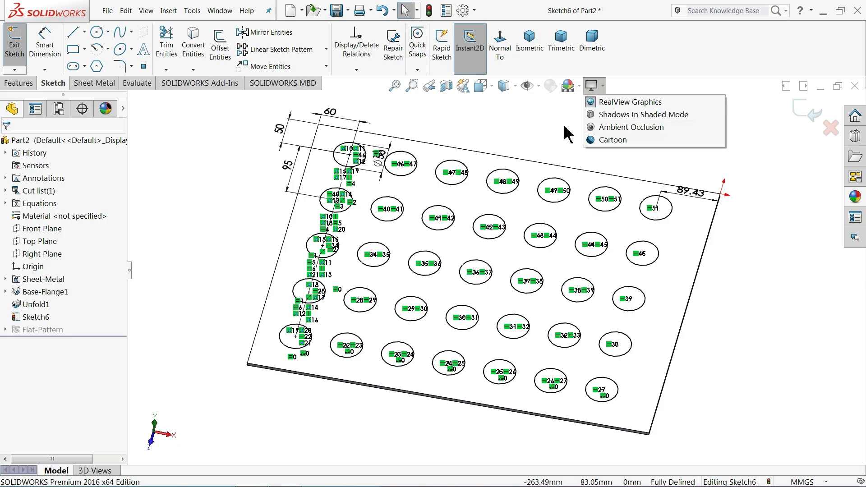
mouse_move(567, 133)
middle_down()
mouse_move(527, 140)
mouse_move(527, 149)
middle_up()
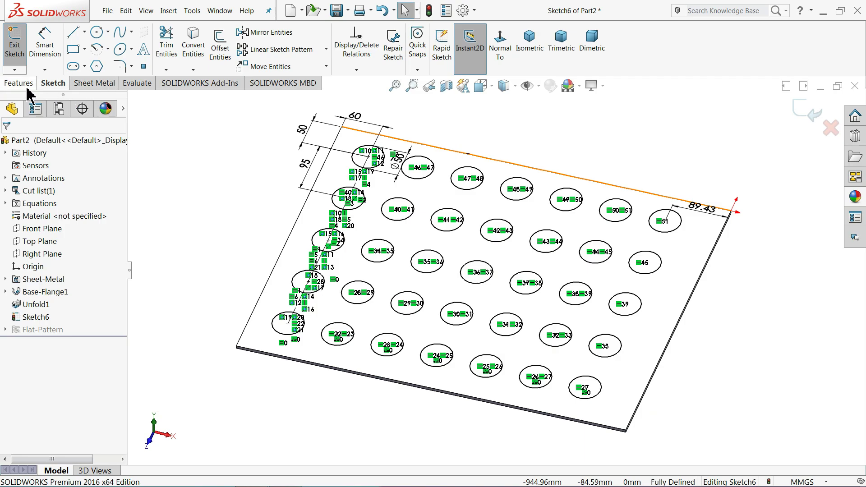
- Cut the 35 sketched circles through the sheet with a Blind extruded cut linked to thickness
click(97, 83)
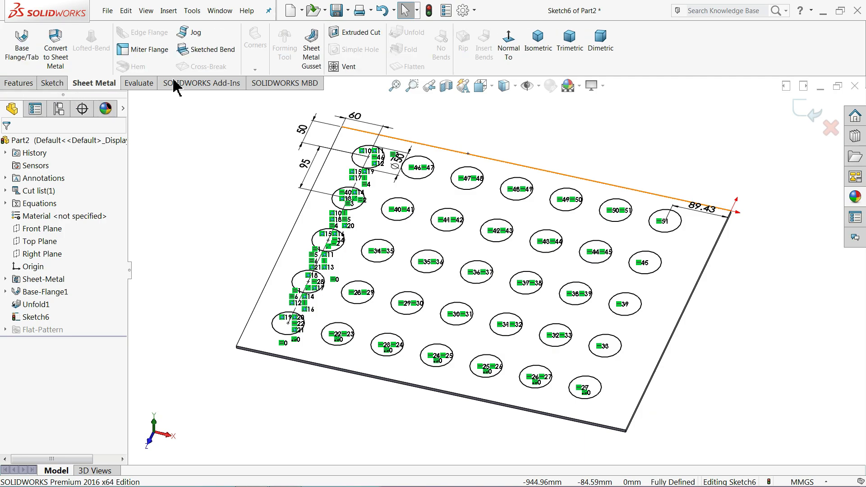
click(356, 37)
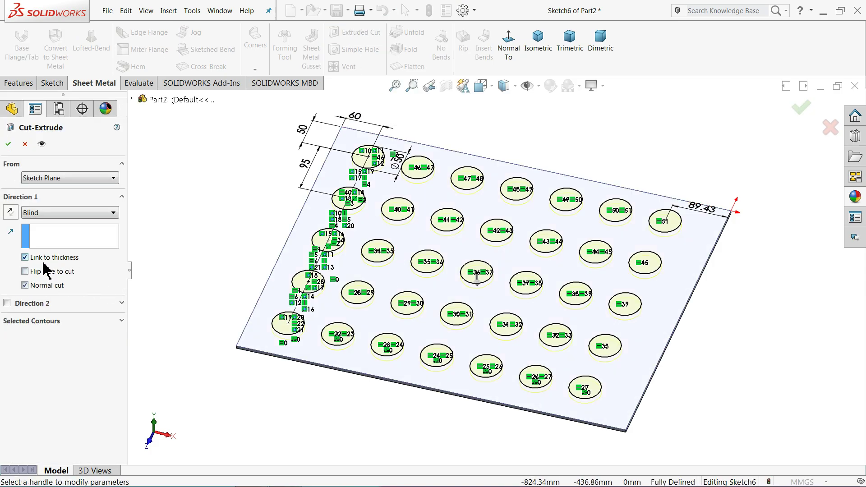
mouse_move(246, 266)
middle_down()
mouse_move(246, 182)
mouse_move(248, 264)
middle_up()
scroll(323, 326, down, 5)
scroll(277, 331, down, 2)
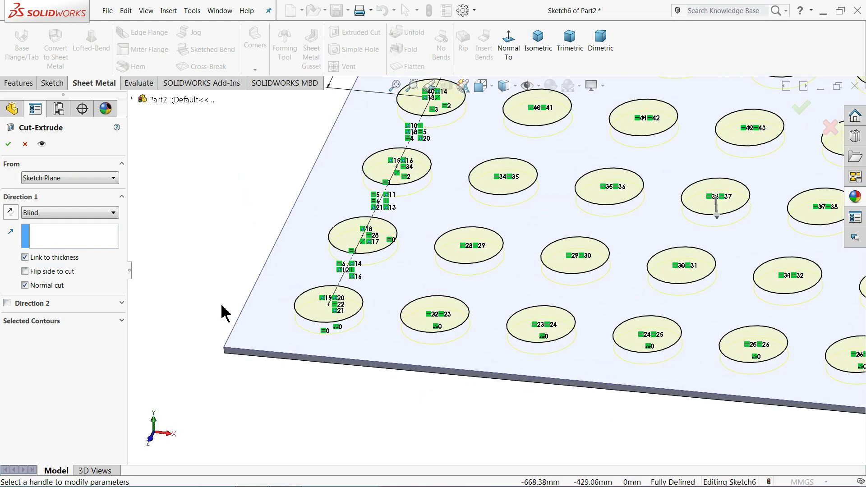
click(8, 145)
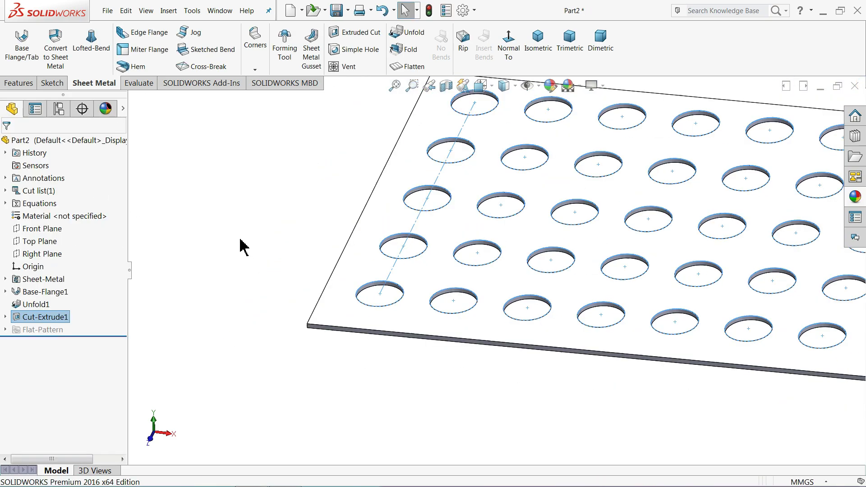
- Apply the Painted > Car gloss blue appearance to the whole part
scroll(240, 238, up, 7)
click(241, 237)
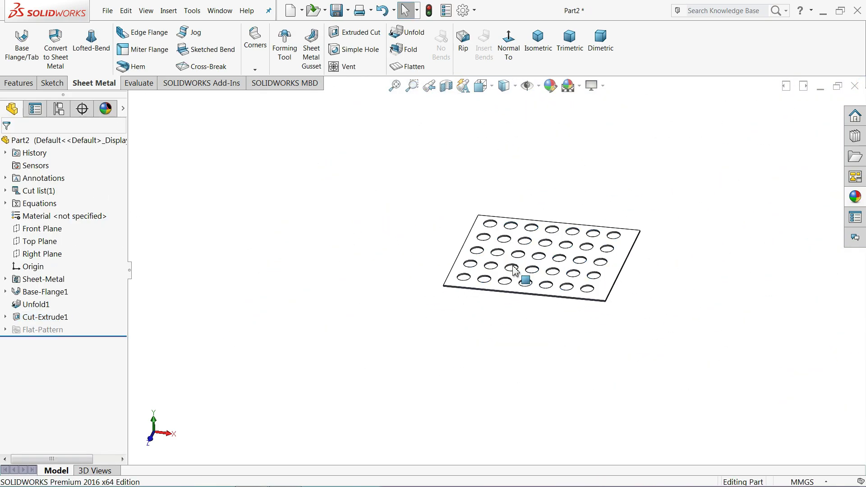
scroll(555, 264, down, 4)
middle_drag(502, 251, 491, 293)
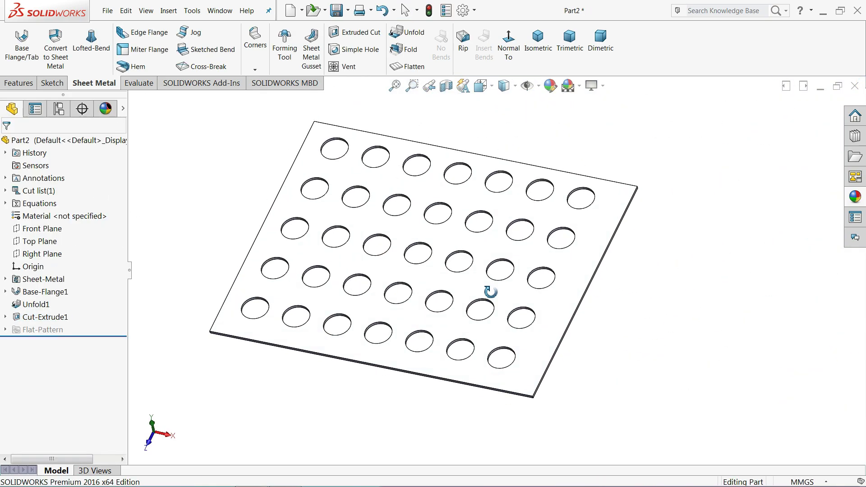
click(90, 140)
click(854, 196)
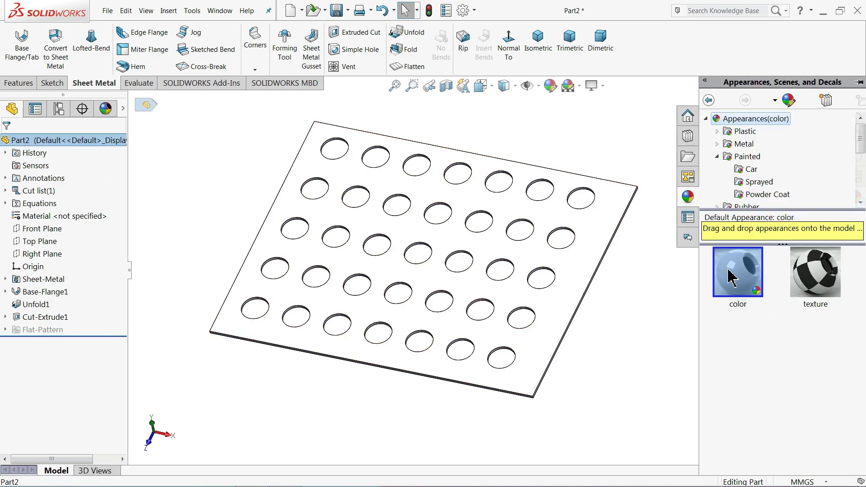
click(751, 168)
double_click(821, 447)
click(532, 147)
scroll(492, 269, up, 2)
scroll(392, 257, down, 3)
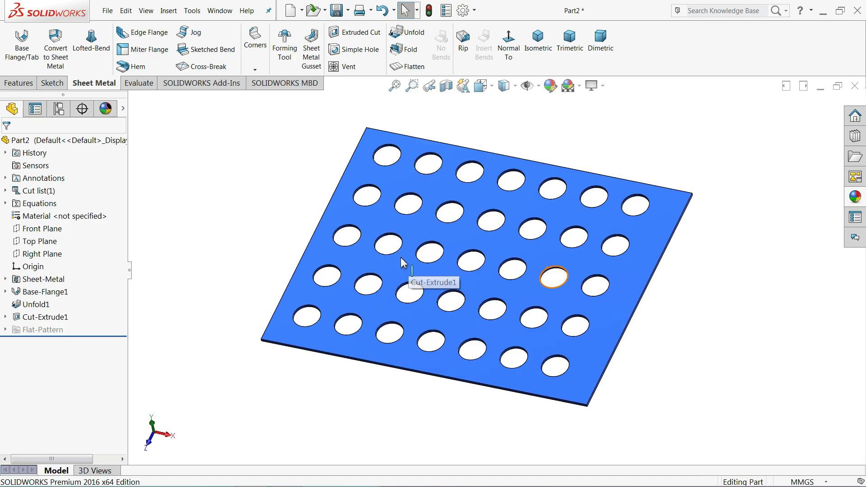
scroll(463, 261, down, 1)
- Switch the view to perspective and orbit to inspect the blue perforated plate
mouse_move(462, 264)
middle_down()
mouse_move(466, 250)
mouse_move(460, 257)
middle_up()
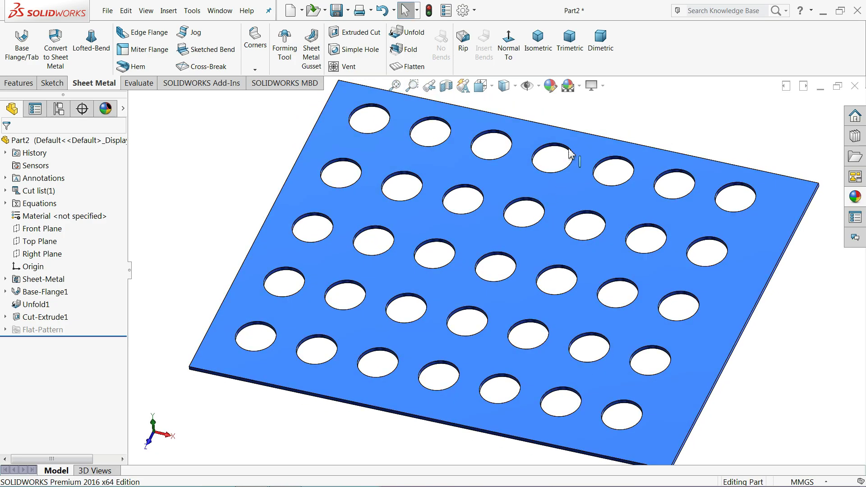
click(603, 86)
click(617, 140)
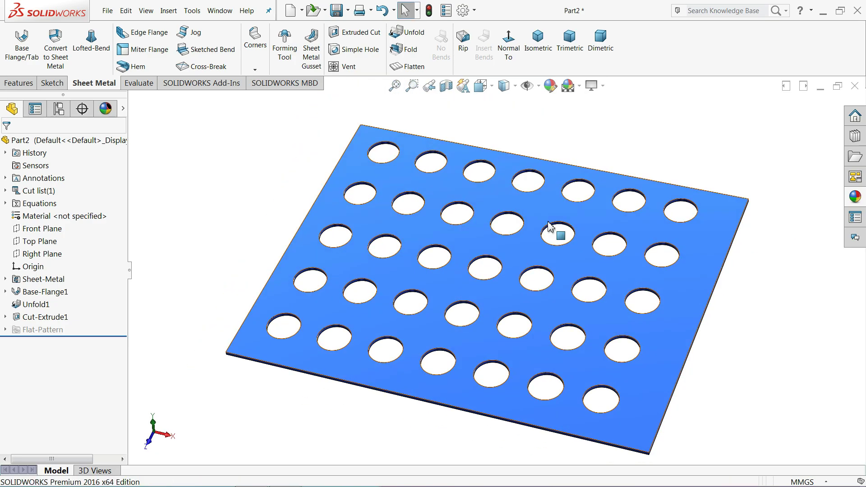
middle_drag(534, 268, 520, 303)
scroll(508, 295, up, 2)
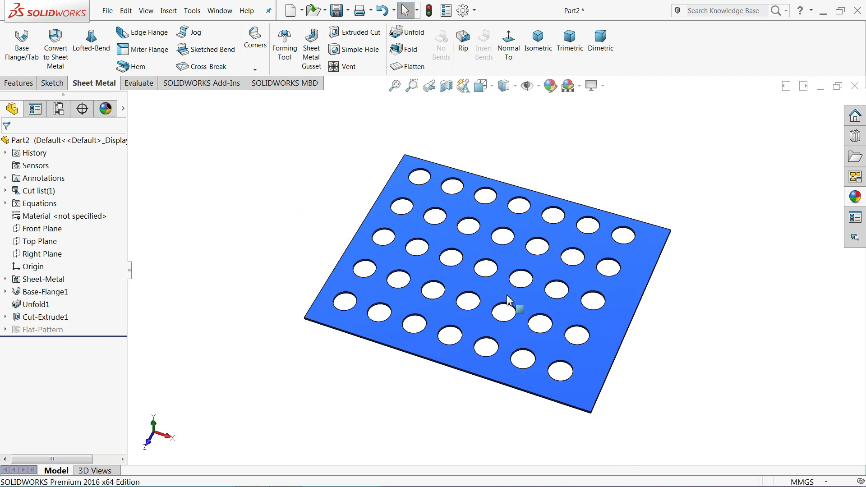
scroll(507, 289, down, 2)
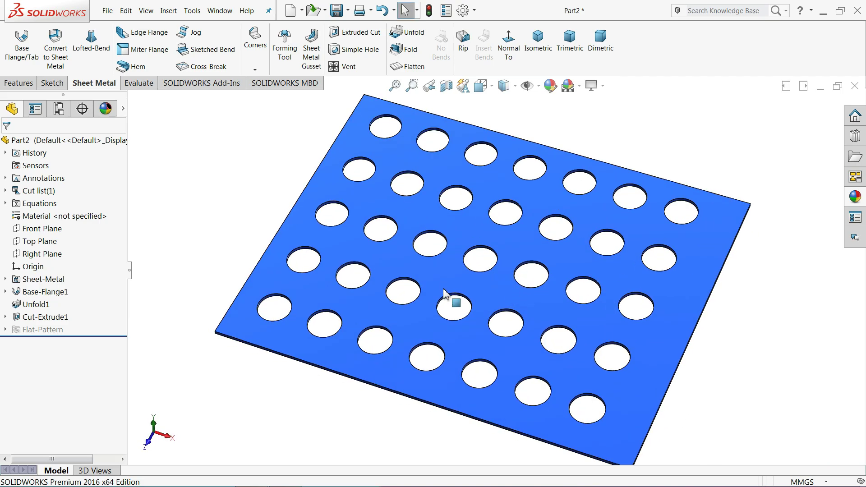
- Refold the perforated sheet with BaseBend1 as the bend to fold, creating Fold1
click(411, 50)
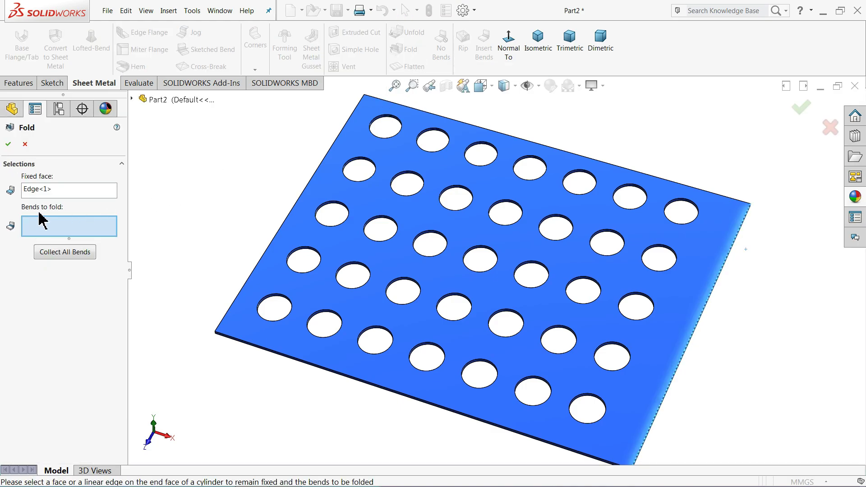
scroll(627, 356, down, 3)
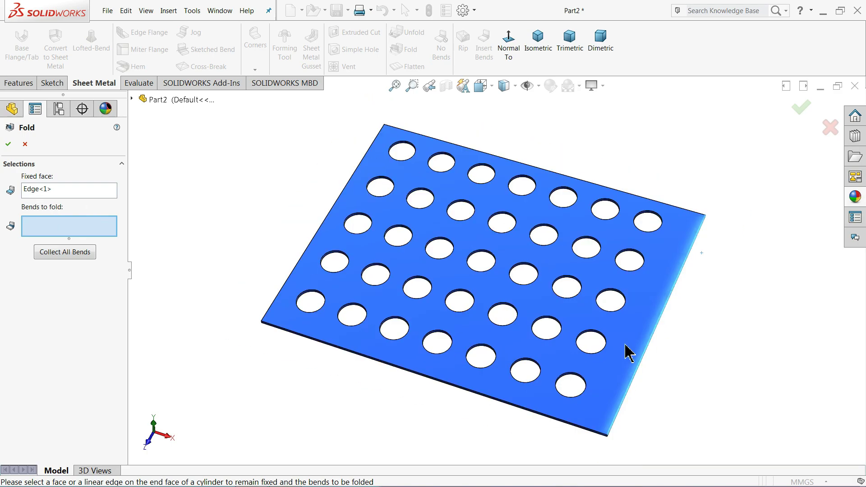
scroll(626, 365, up, 2)
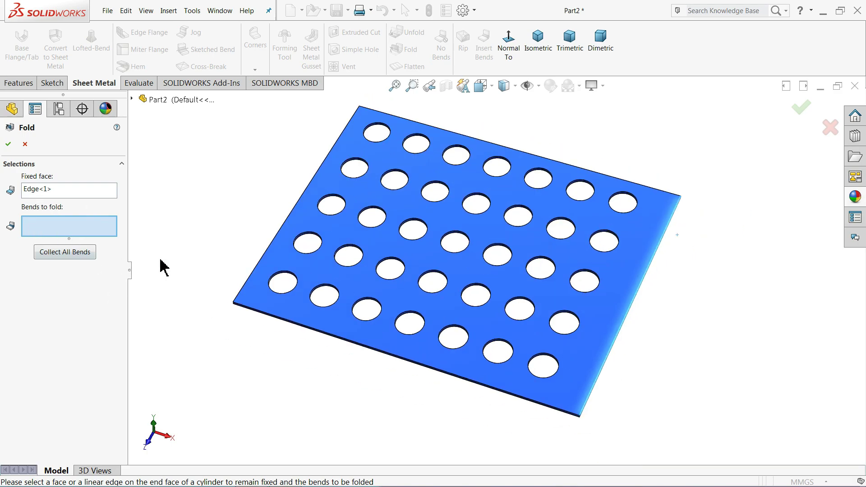
click(320, 232)
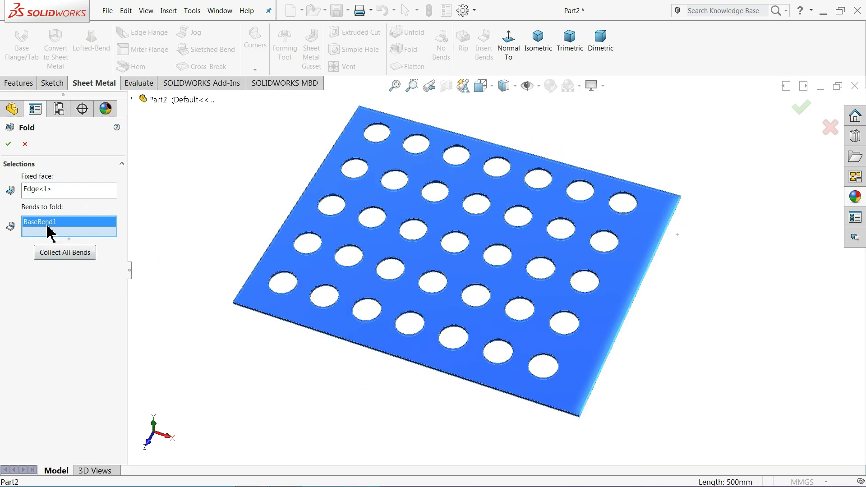
right_click(50, 228)
click(77, 235)
click(316, 216)
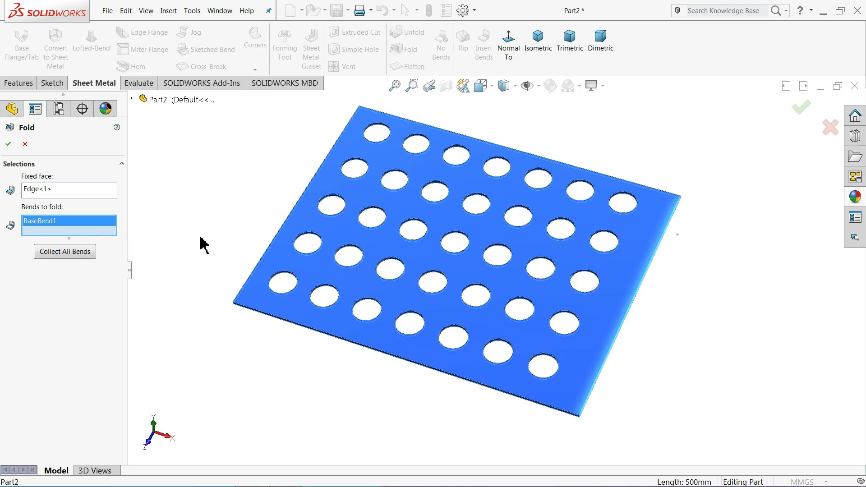
scroll(453, 258, up, 2)
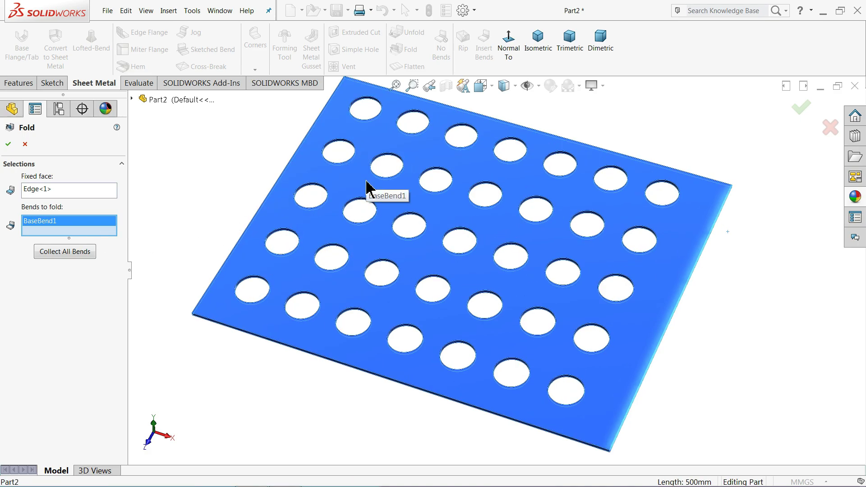
click(8, 144)
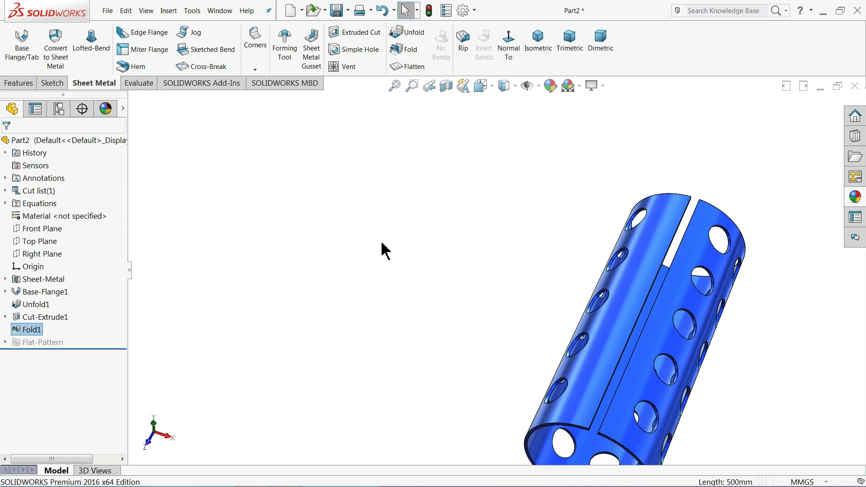
scroll(386, 245, up, 4)
scroll(596, 316, down, 3)
middle_drag(532, 336, 489, 264)
scroll(532, 330, down, 2)
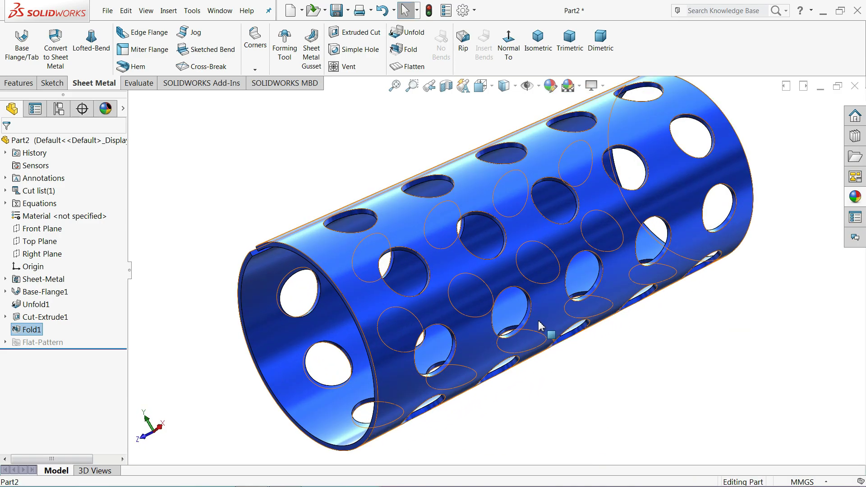
middle_drag(529, 293, 431, 257)
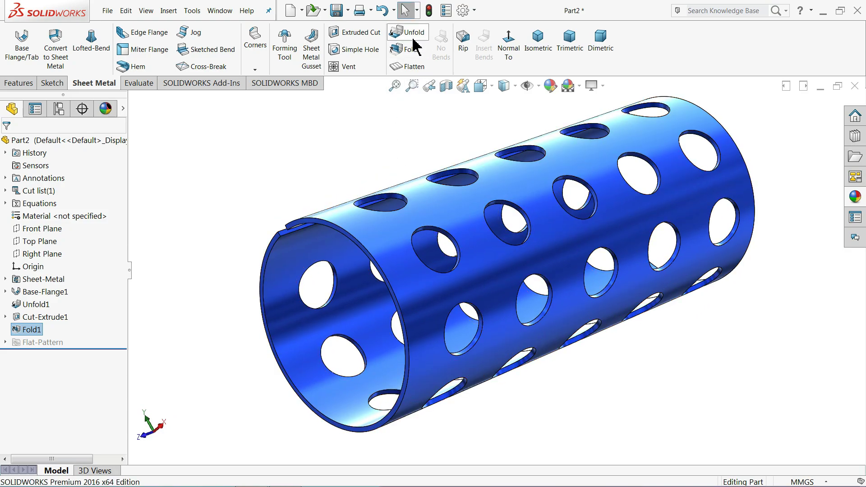
middle_drag(374, 217, 423, 231)
scroll(512, 234, up, 2)
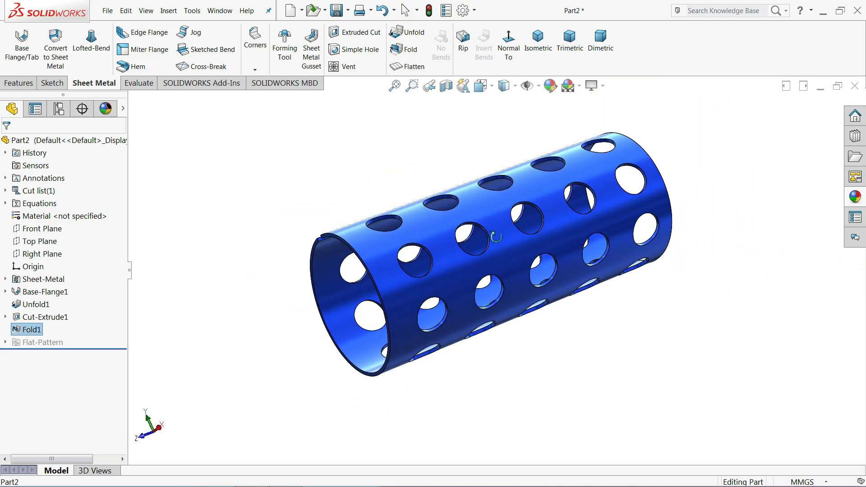
scroll(497, 235, down, 2)
middle_drag(503, 244, 488, 284)
scroll(471, 267, up, 2)
scroll(543, 282, down, 3)
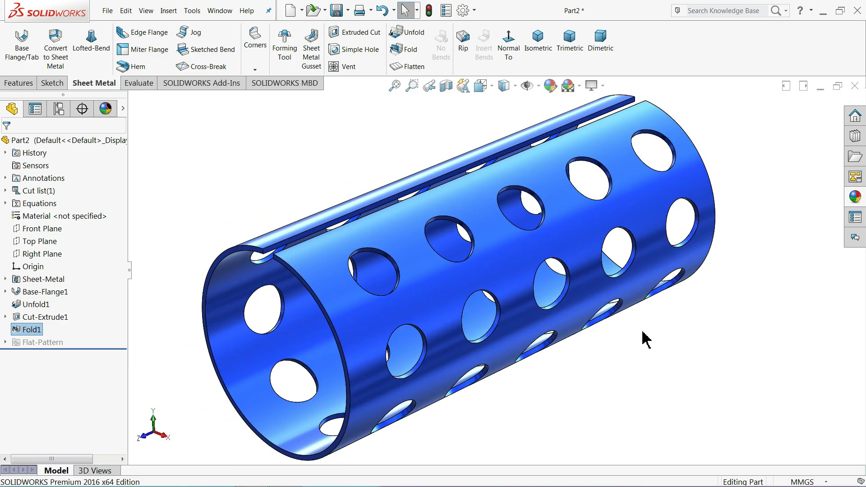
middle_drag(601, 323, 595, 314)
click(596, 351)
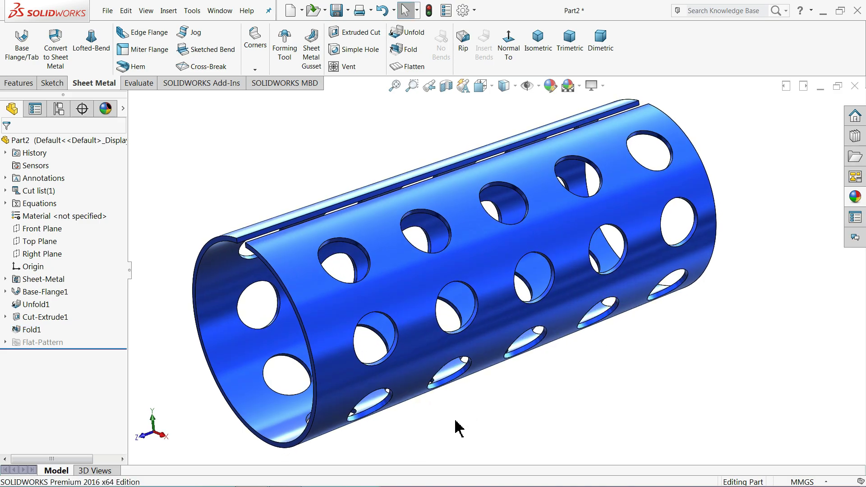